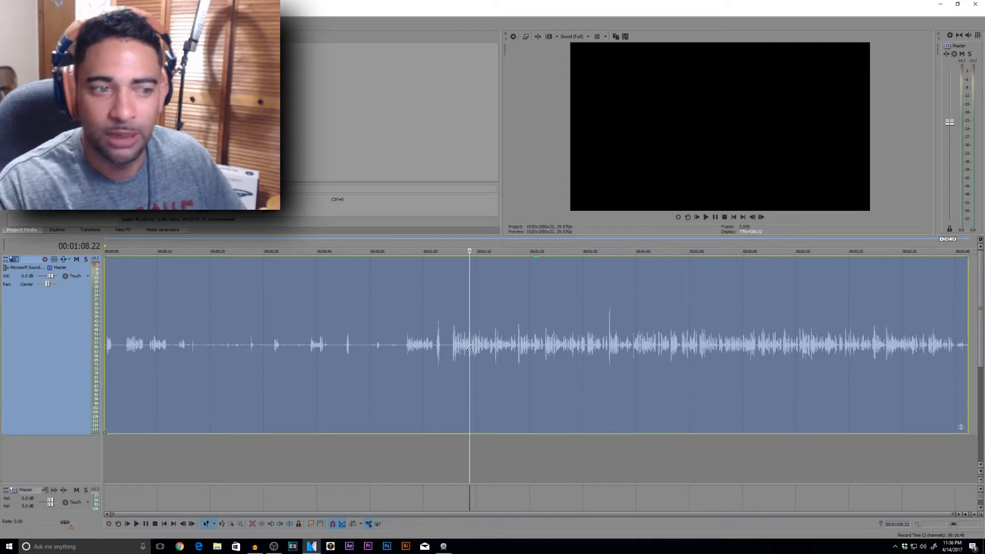
Play back the raw voice recording from about 1:26 and from the loud peak near 1:34
{"action": "left_click", "coordinate": [563, 346]}
{"action": "key", "text": "space"}
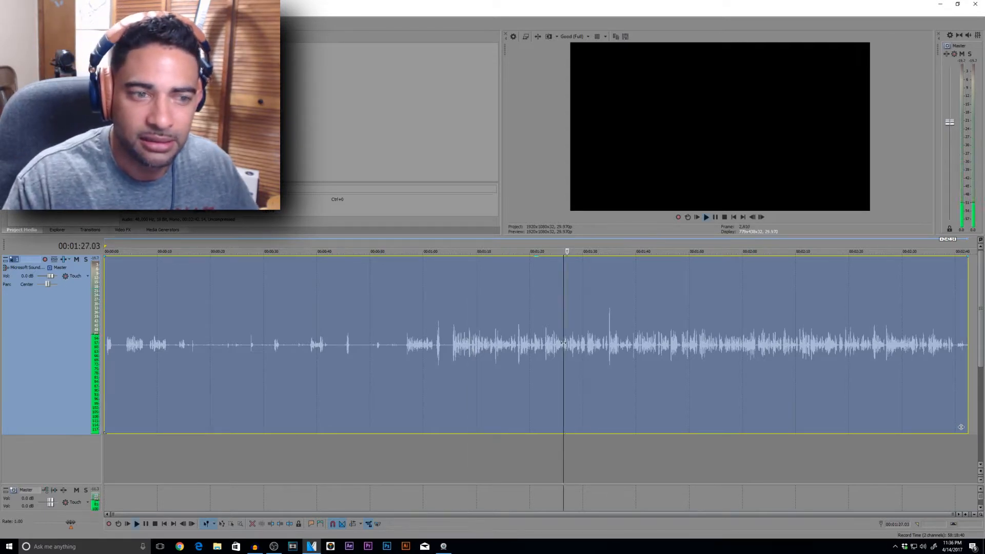
{"action": "key", "text": "space"}
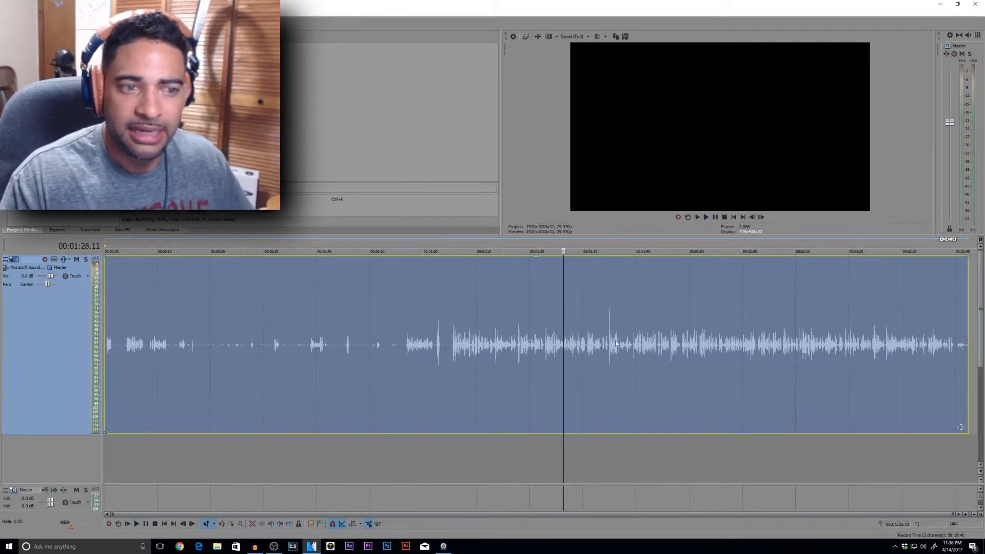
{"action": "left_click", "coordinate": [608, 329]}
{"action": "key", "text": "space"}
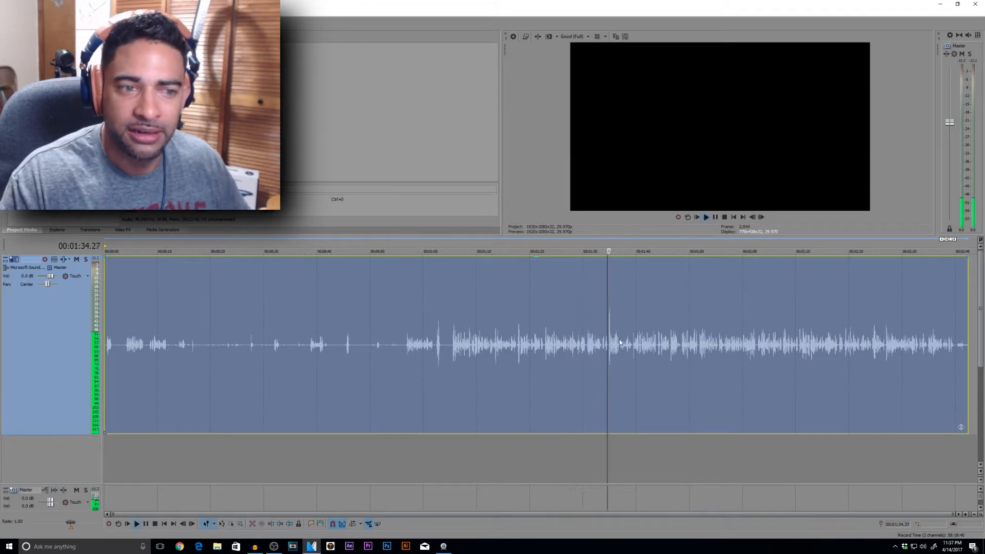
{"action": "key", "text": "space"}
{"action": "key", "text": "space"}
{"action": "key", "text": "space"}
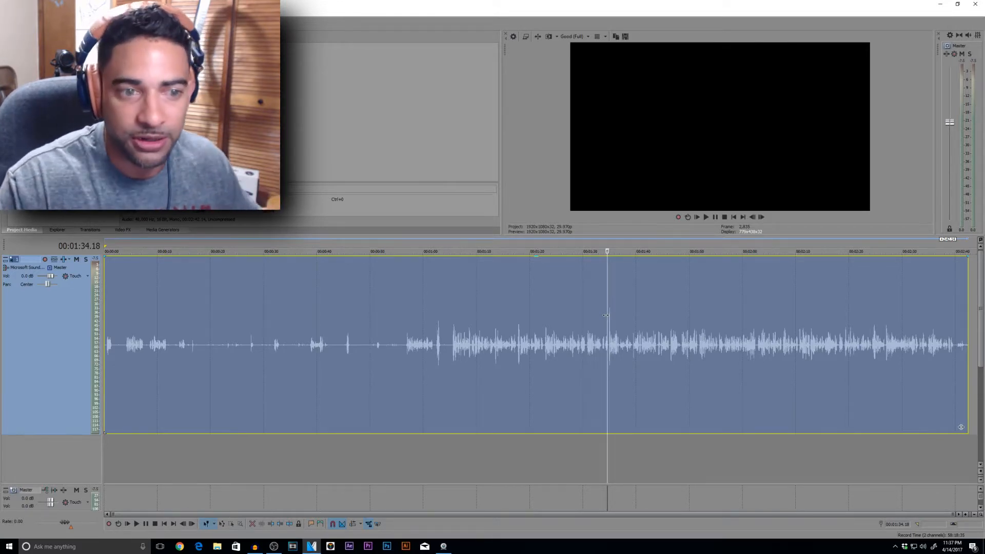
Add the ExpressFX Noise Gate plug-in to the yeti1 audio event's effect chain
{"action": "left_click", "coordinate": [685, 346]}
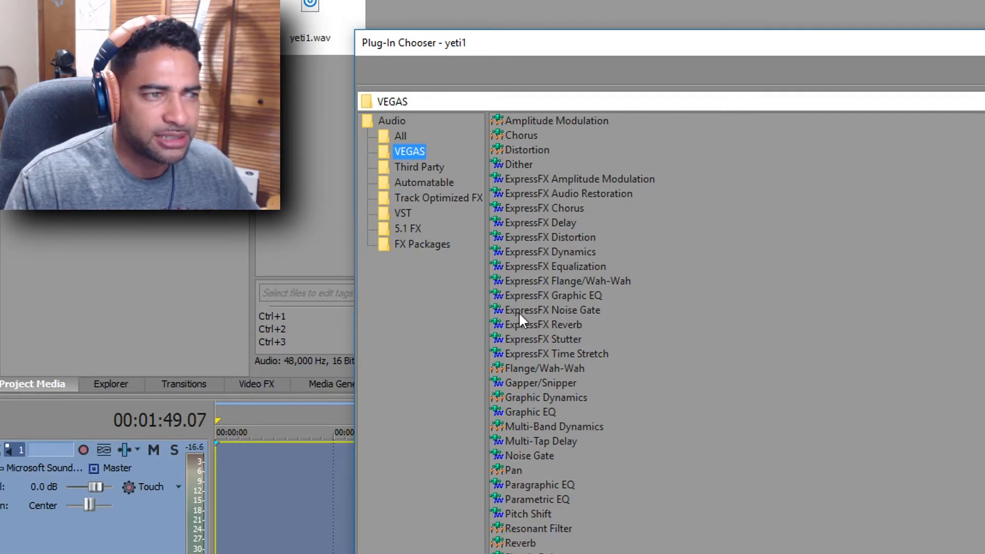
{"action": "left_click", "coordinate": [543, 310]}
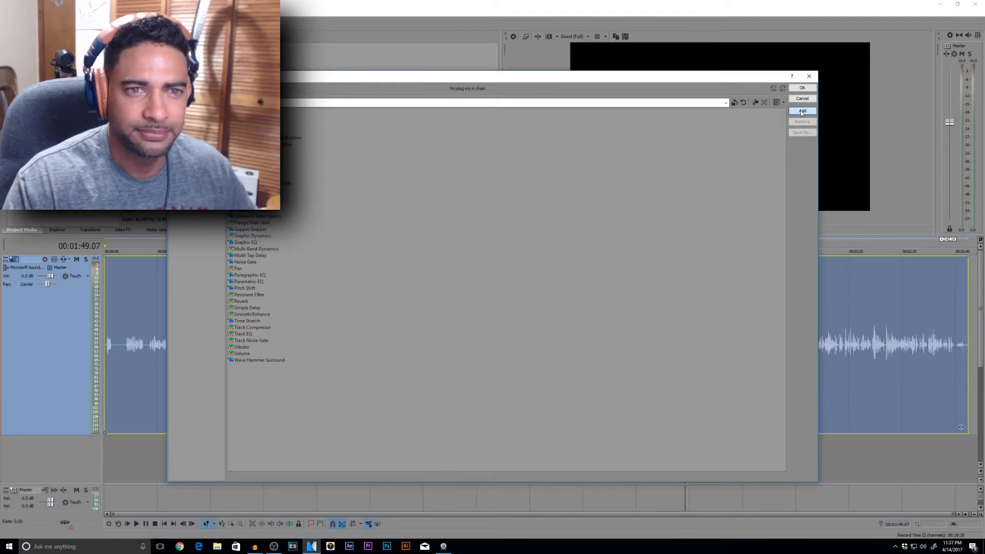
{"action": "left_click", "coordinate": [802, 111]}
{"action": "left_click", "coordinate": [803, 90]}
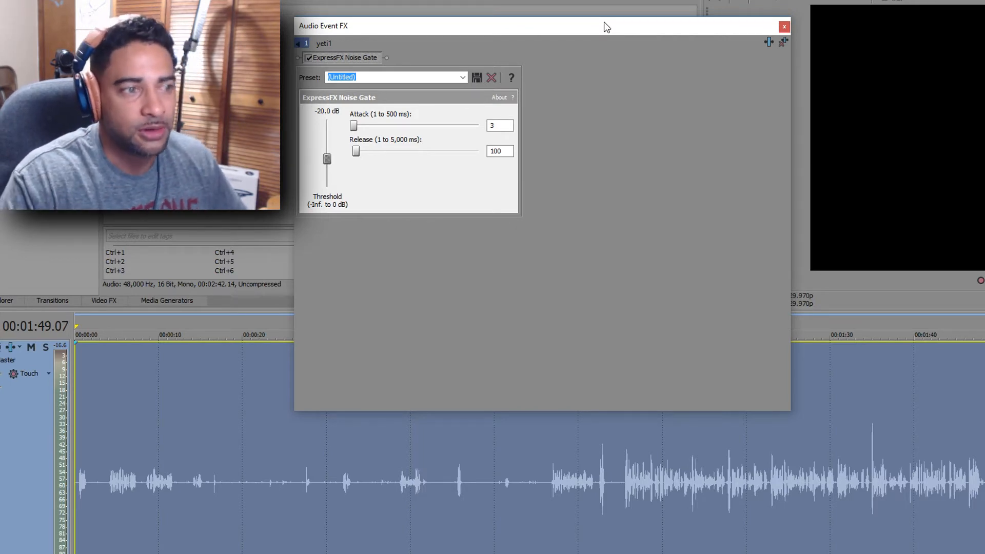
Play back the gated audio from about 0:56 and 1:05 to hear the gate's default settings
{"action": "left_click", "coordinate": [626, 476]}
{"action": "left_click", "coordinate": [544, 484]}
{"action": "key", "text": "space"}
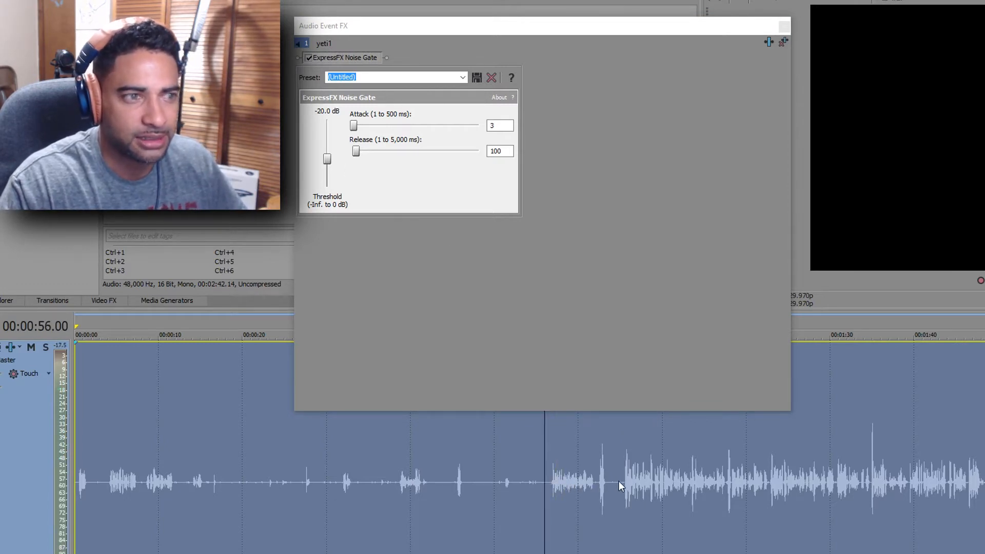
{"action": "left_click", "coordinate": [621, 482]}
{"action": "key", "text": "space"}
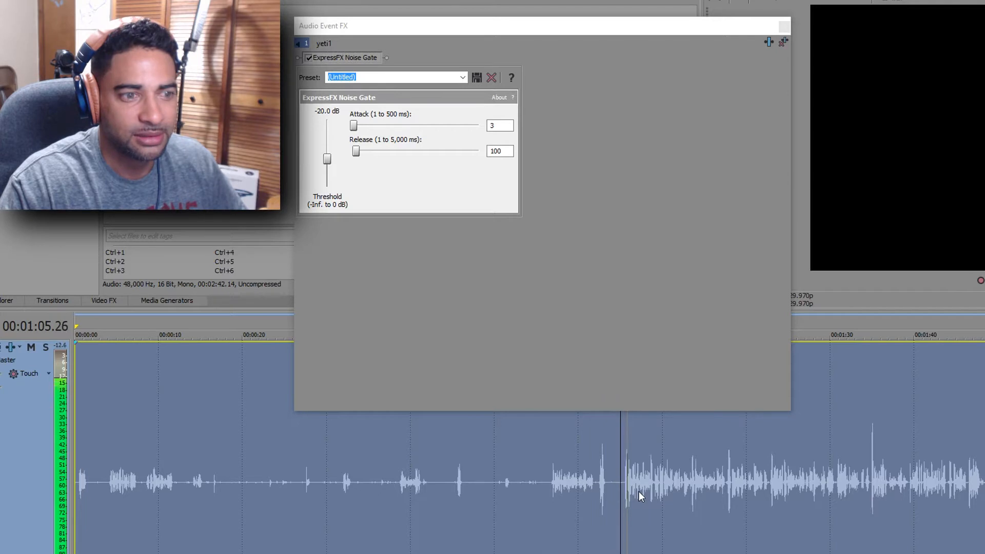
{"action": "key", "text": "space"}
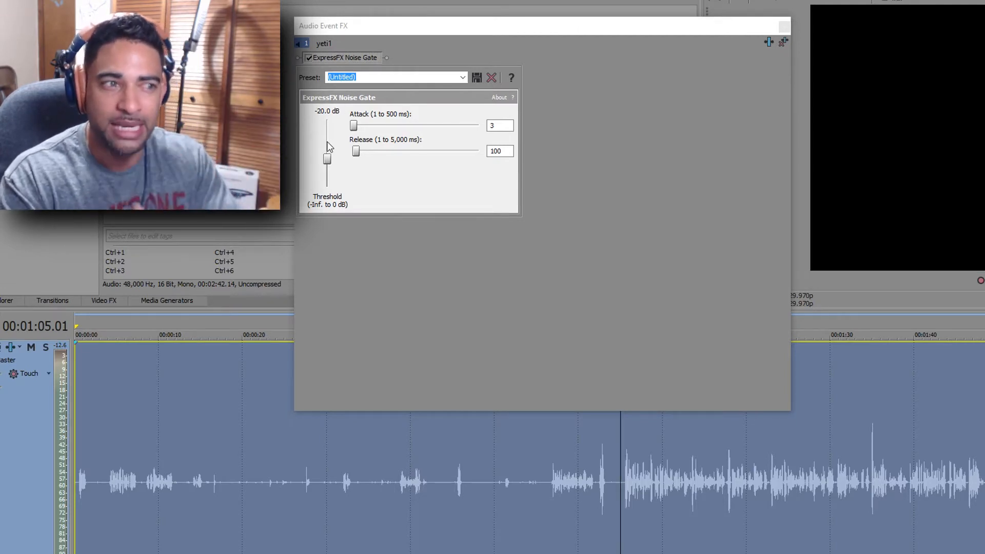
Lower the noise gate threshold to -Inf. and audition the quiet gap just after 1:03
{"action": "left_click_drag", "start_coordinate": [327, 159], "coordinate": [327, 189]}
{"action": "left_click", "coordinate": [619, 481]}
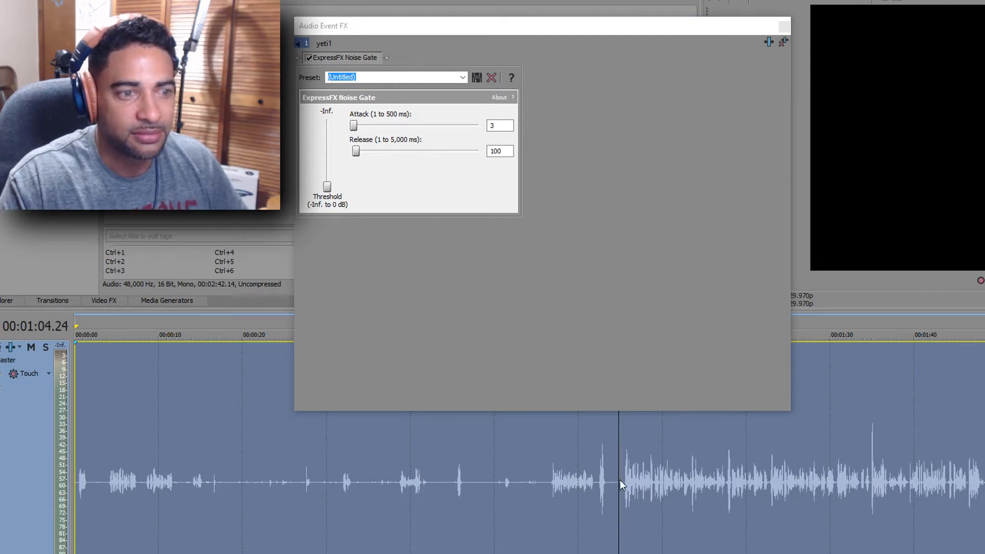
{"action": "left_click", "coordinate": [607, 481]}
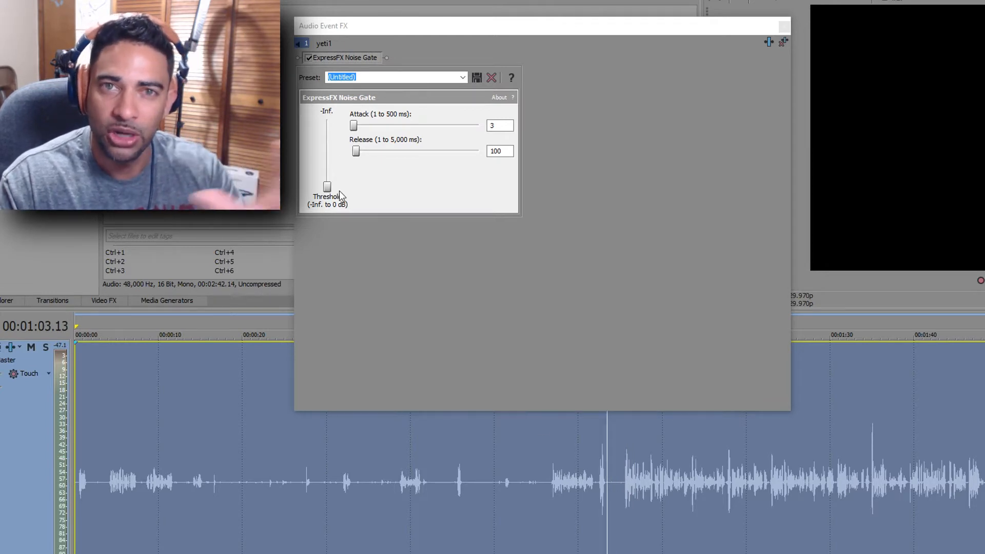
Try a noise gate threshold of -59.0 dB and play back the quiet gap at about 1:03
{"action": "left_click_drag", "start_coordinate": [330, 193], "coordinate": [331, 188]}
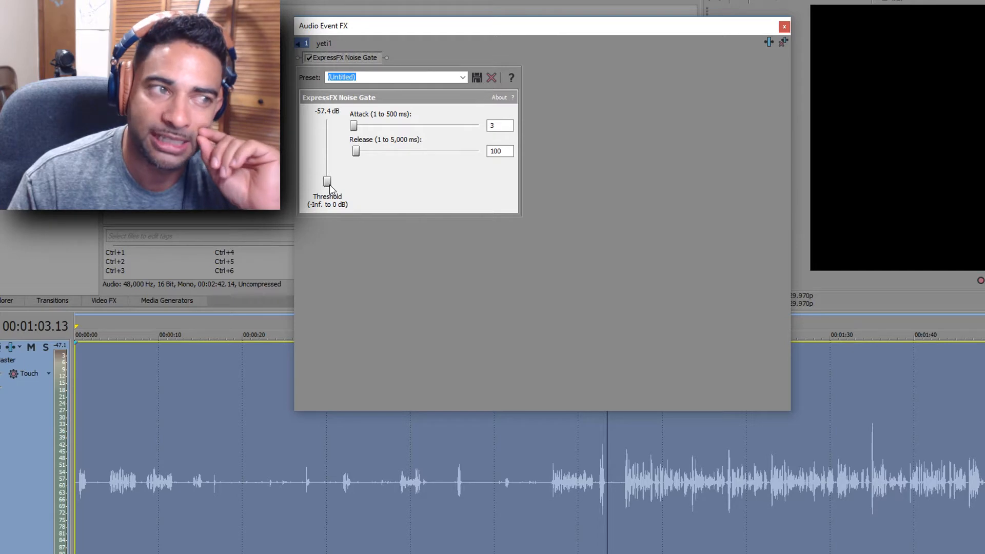
{"action": "left_click_drag", "start_coordinate": [331, 189], "coordinate": [330, 189]}
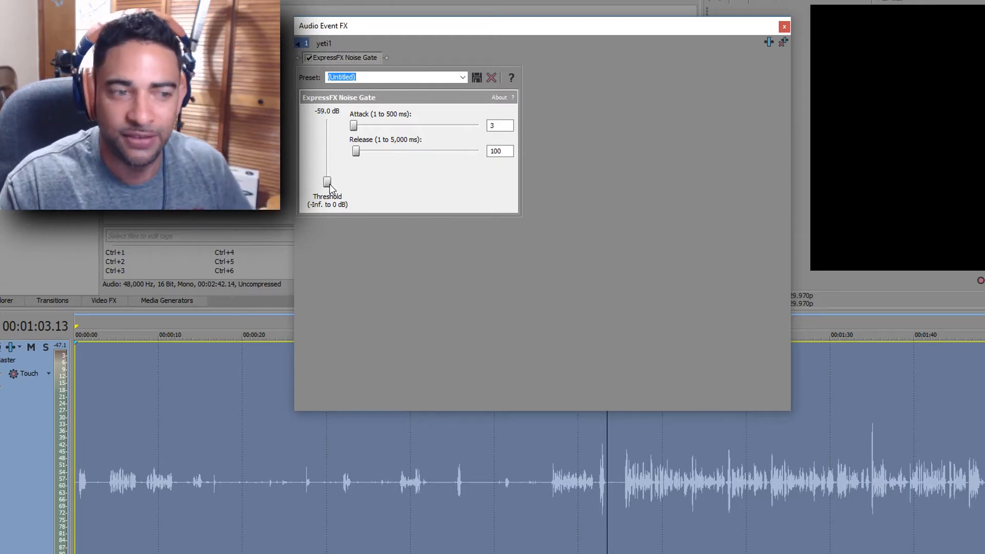
{"action": "left_click", "coordinate": [601, 483]}
{"action": "left_click", "coordinate": [607, 482]}
{"action": "key", "text": "space"}
{"action": "key", "text": "space"}
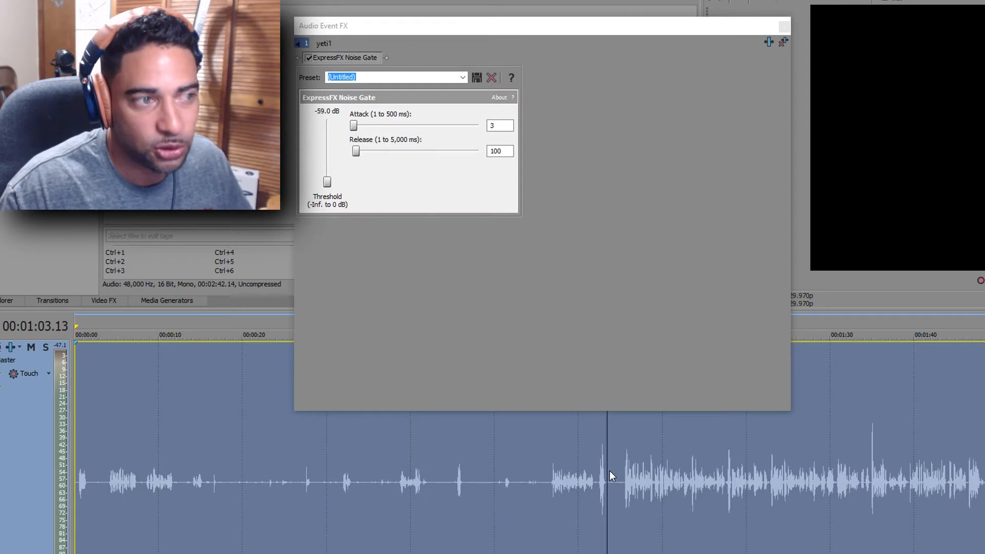
Set the noise gate threshold to -37.3 dB and audition the passage around 1:03
{"action": "left_click_drag", "start_coordinate": [327, 183], "coordinate": [329, 152]}
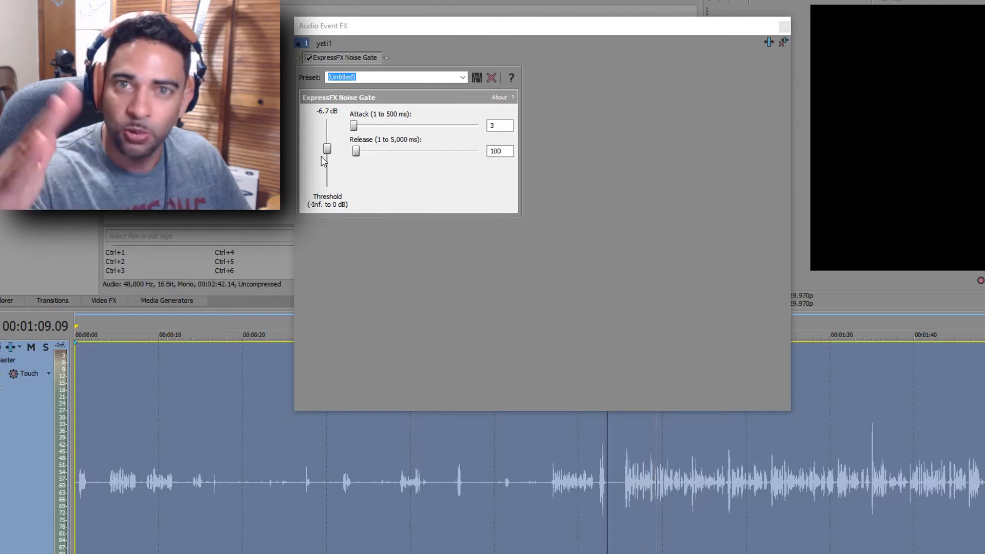
{"action": "left_click_drag", "start_coordinate": [328, 149], "coordinate": [329, 174]}
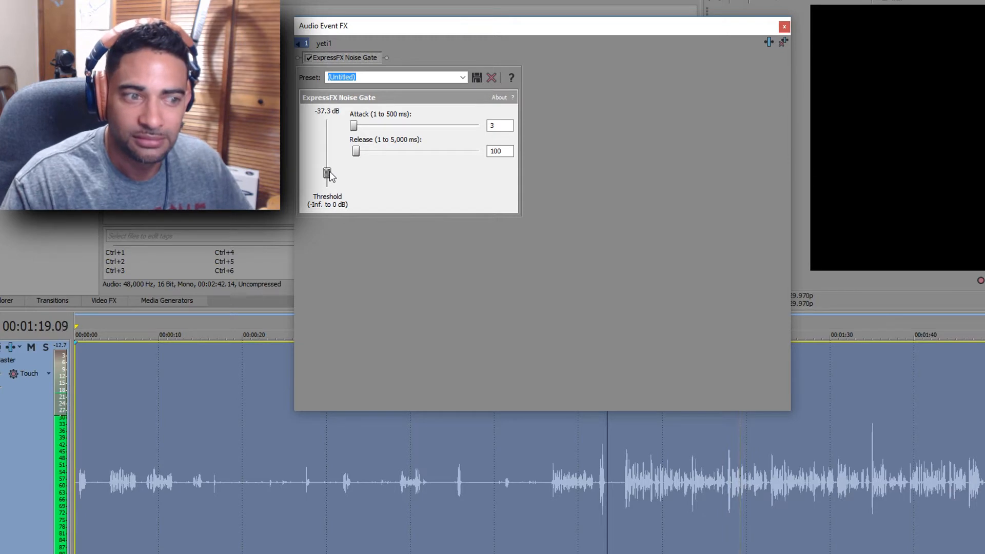
{"action": "left_click", "coordinate": [599, 474]}
{"action": "key", "text": "space"}
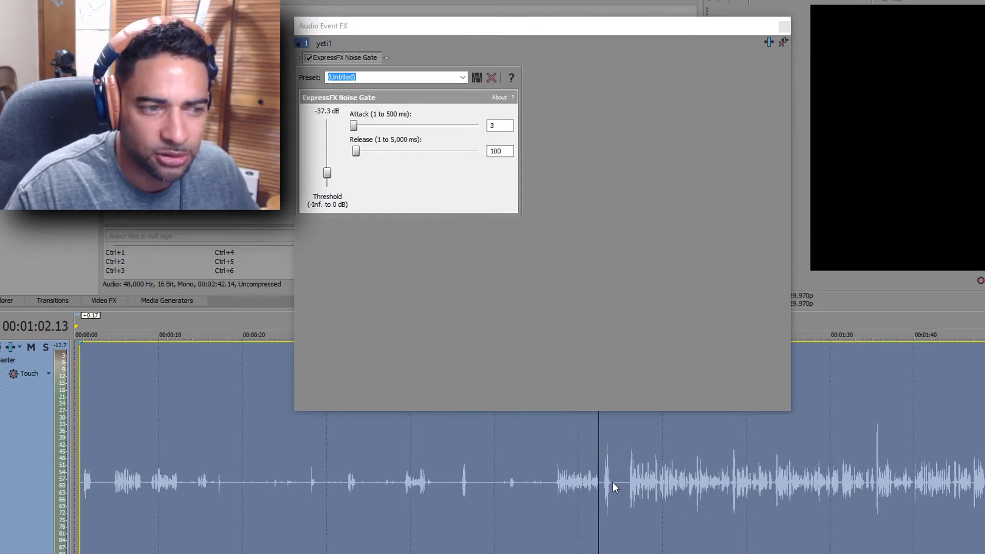
{"action": "left_click", "coordinate": [608, 483]}
{"action": "key", "text": "space"}
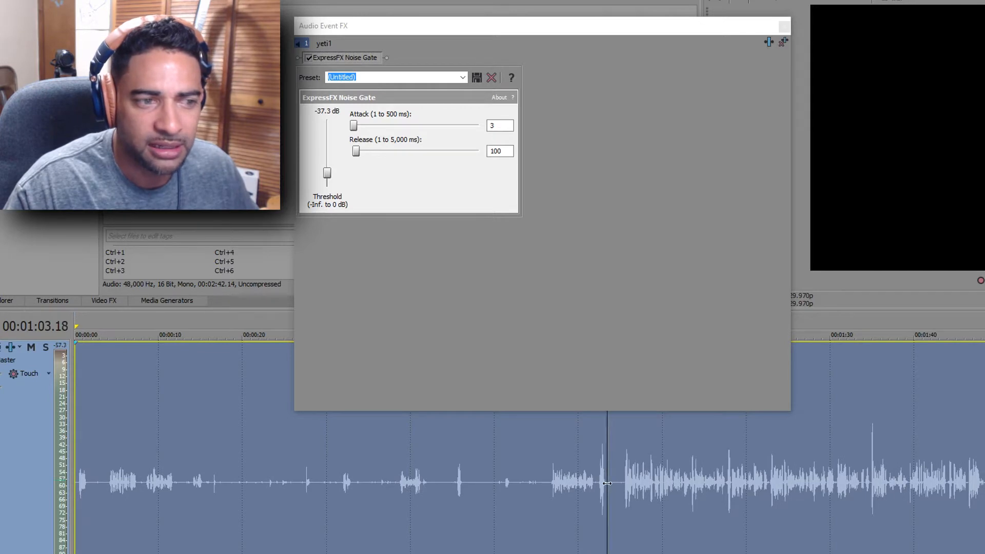
{"action": "key", "text": "space"}
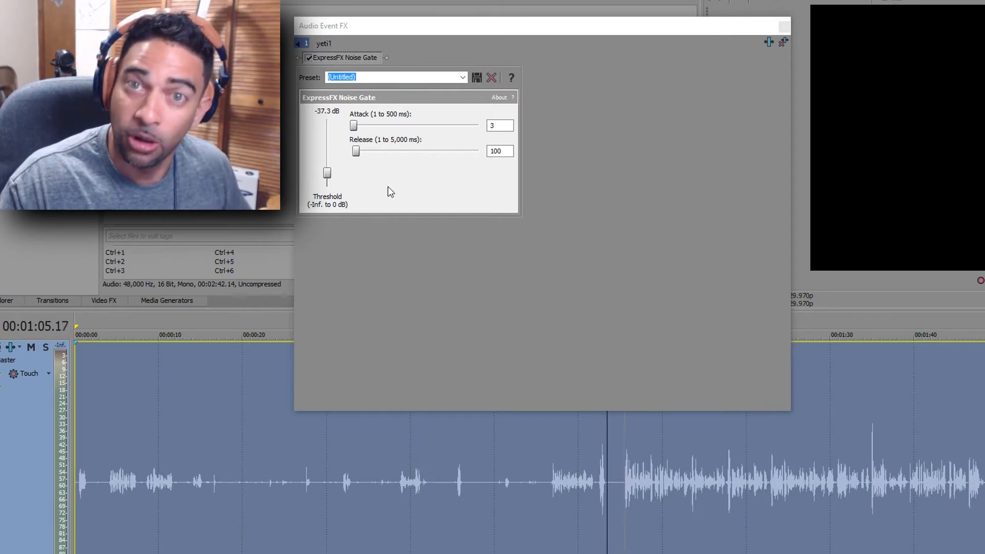
{"action": "key", "text": "space"}
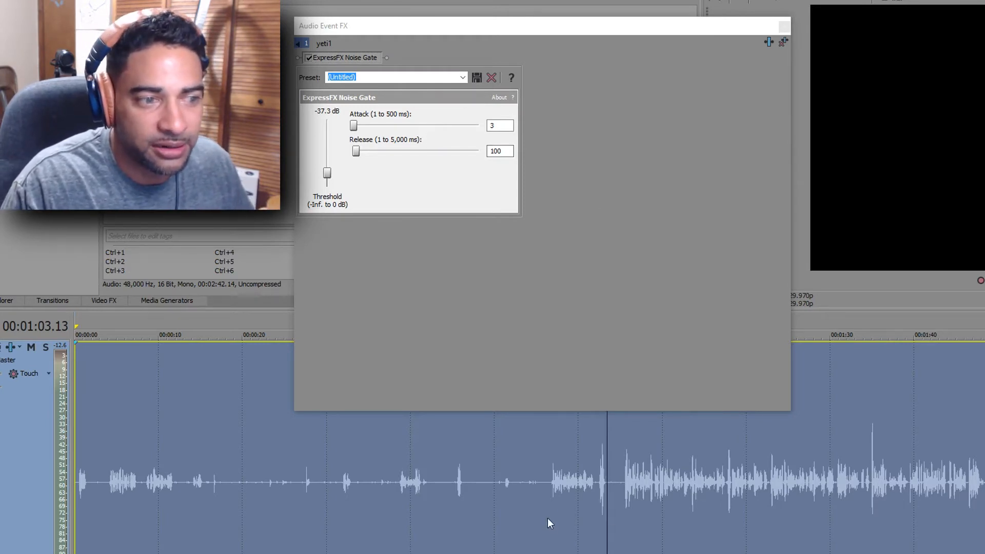
Play back the speech from about 0:58 and 1:02 to hear how the gate opens with the short attack
{"action": "left_click", "coordinate": [540, 483]}
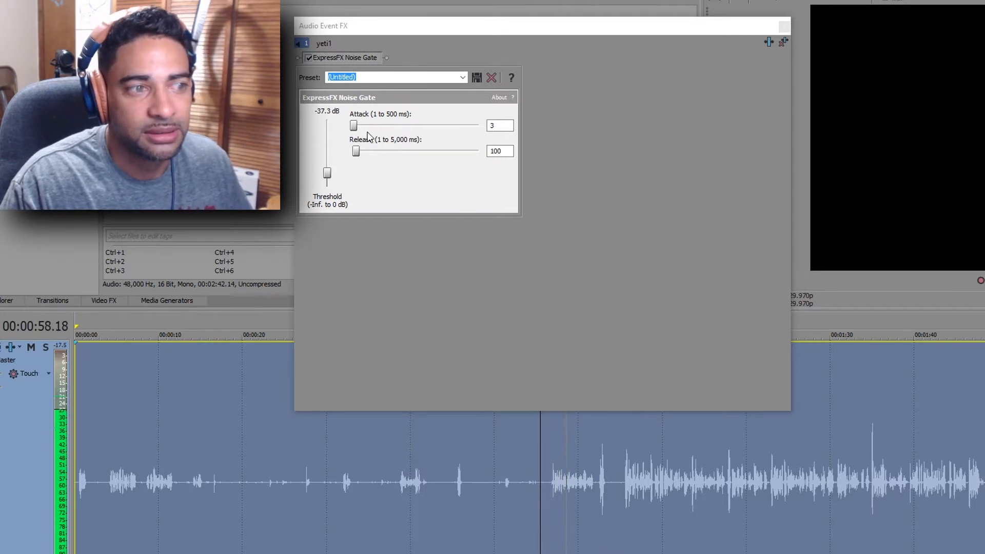
{"action": "scroll", "coordinate": [595, 483], "scroll_direction": "up", "scroll_amount": 5}
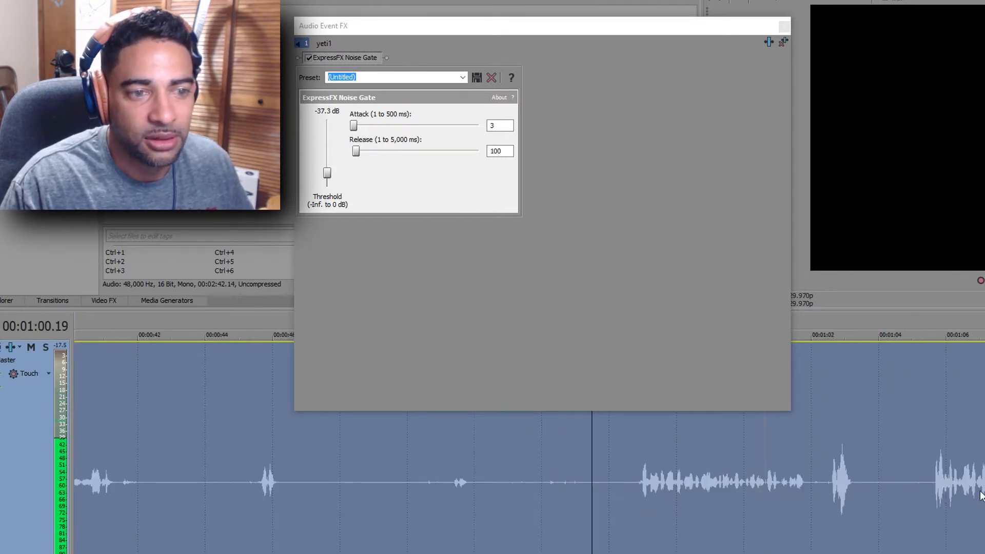
{"action": "key", "text": "space"}
{"action": "left_click", "coordinate": [830, 482]}
{"action": "key", "text": "space"}
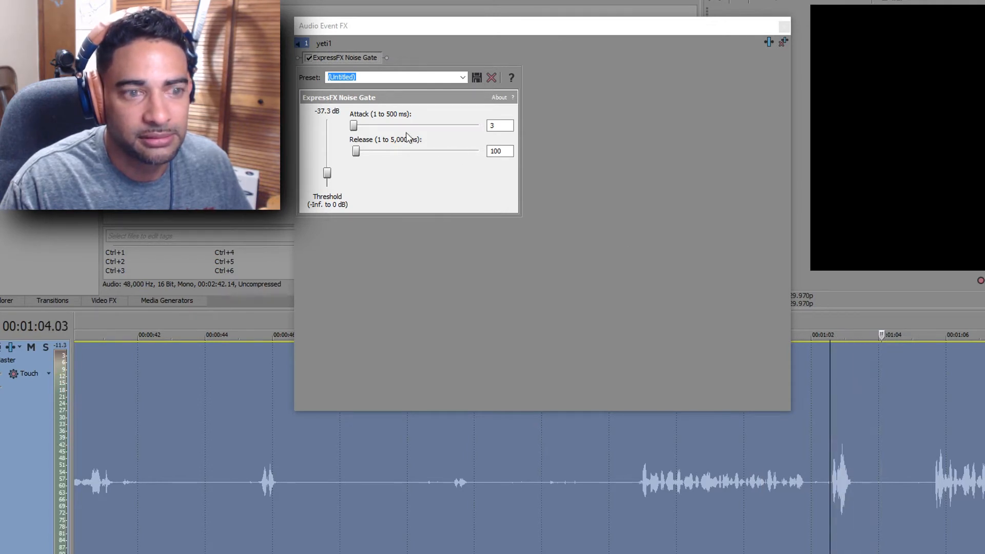
{"action": "key", "text": "space"}
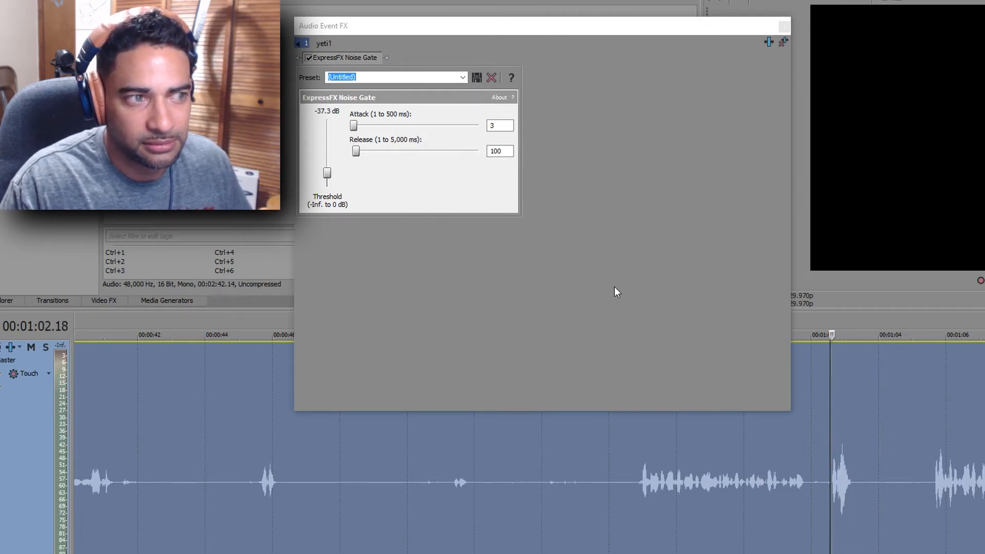
Try a noise gate attack of 480 ms and play back the speech from about 1:02
{"action": "left_click", "coordinate": [416, 126]}
{"action": "left_click_drag", "start_coordinate": [356, 125], "coordinate": [473, 125]}
{"action": "left_click", "coordinate": [933, 479]}
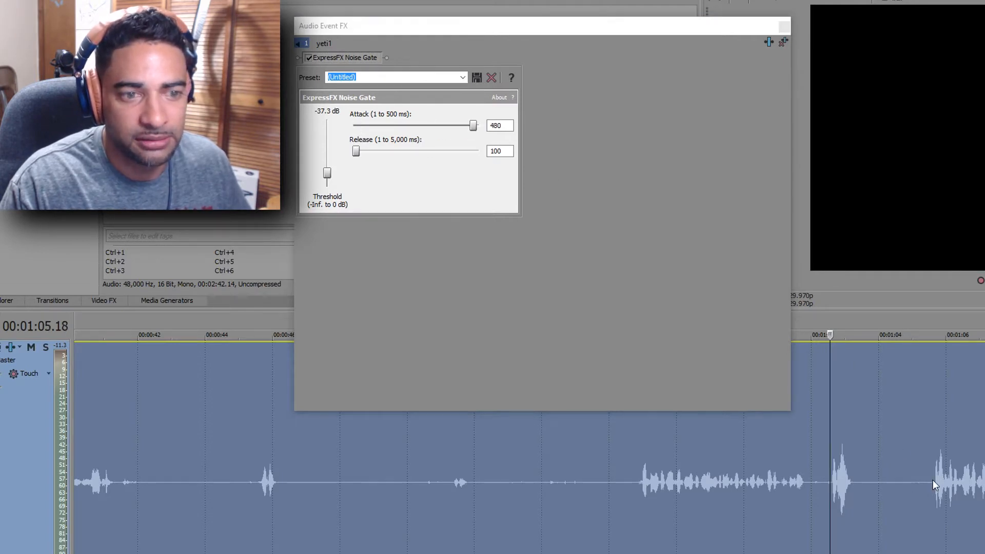
{"action": "left_click", "coordinate": [822, 479]}
{"action": "key", "text": "space"}
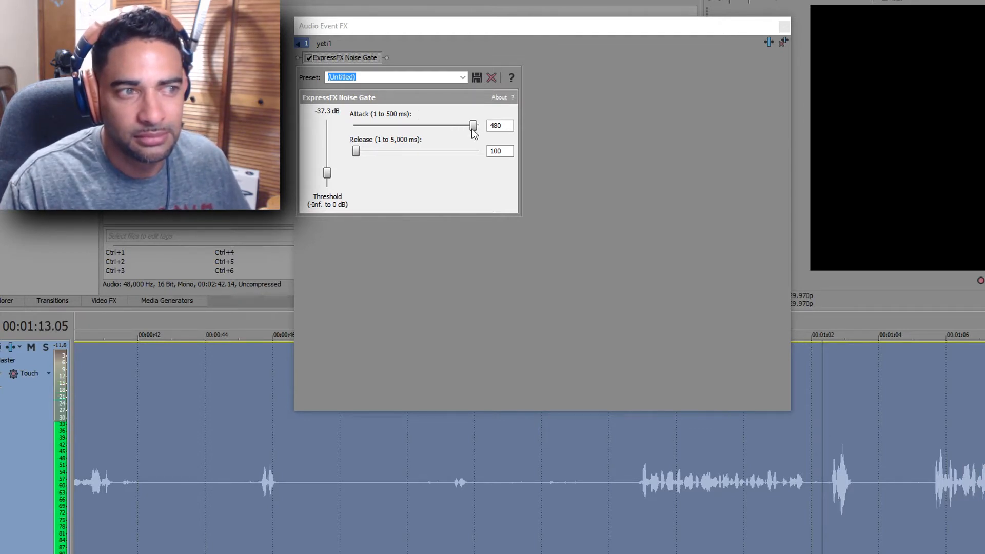
Reduce the noise gate's attack to 1 ms
{"action": "left_click_drag", "start_coordinate": [472, 128], "coordinate": [461, 130]}
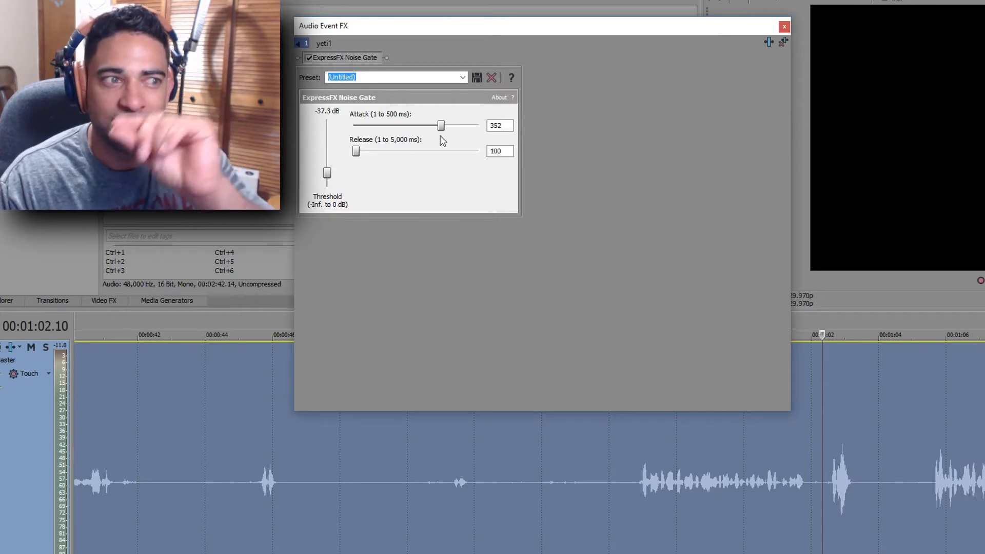
{"action": "left_click_drag", "start_coordinate": [442, 139], "coordinate": [414, 136]}
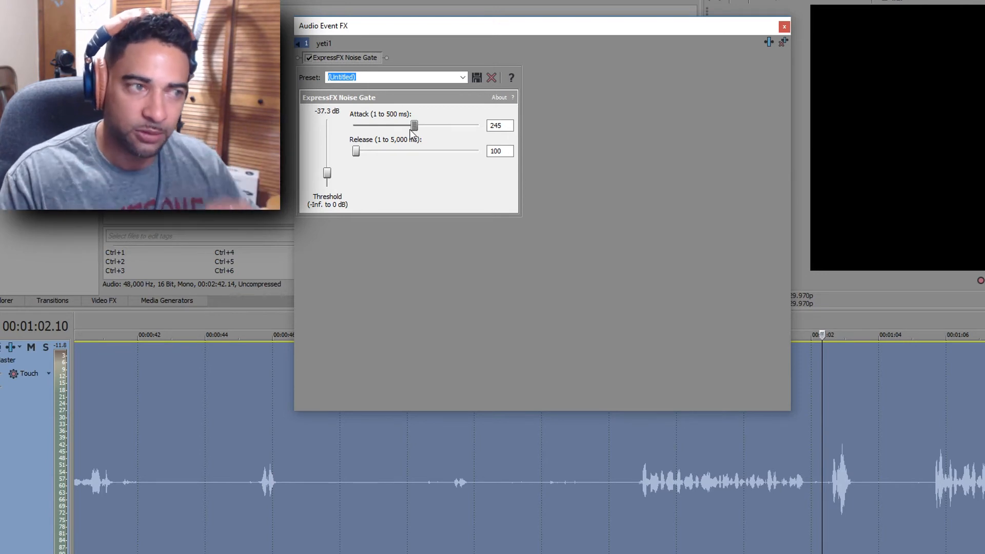
{"action": "left_click_drag", "start_coordinate": [415, 126], "coordinate": [342, 136]}
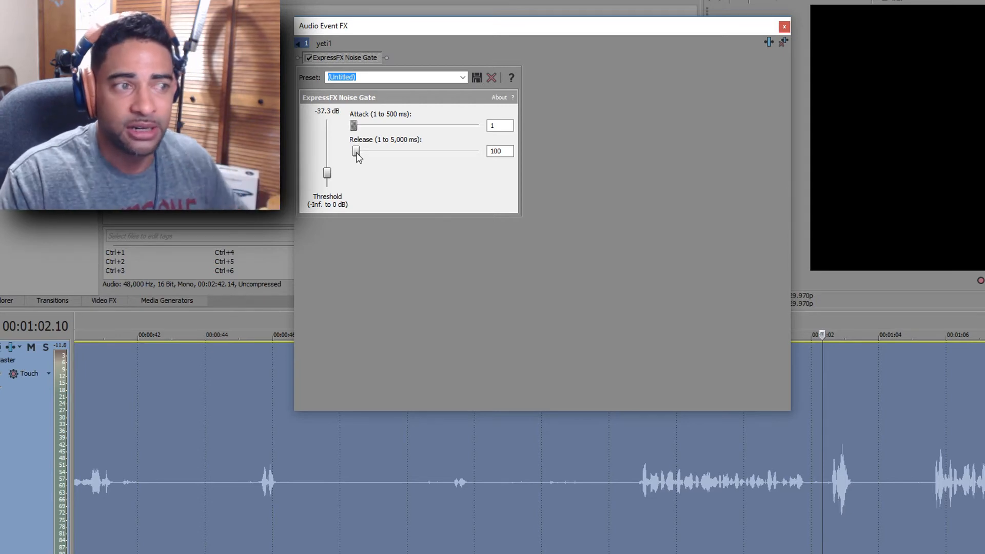
Set the noise gate's release to 195 ms and audition the speech from about 1:05 and 1:02
{"action": "left_click_drag", "start_coordinate": [356, 152], "coordinate": [358, 153]}
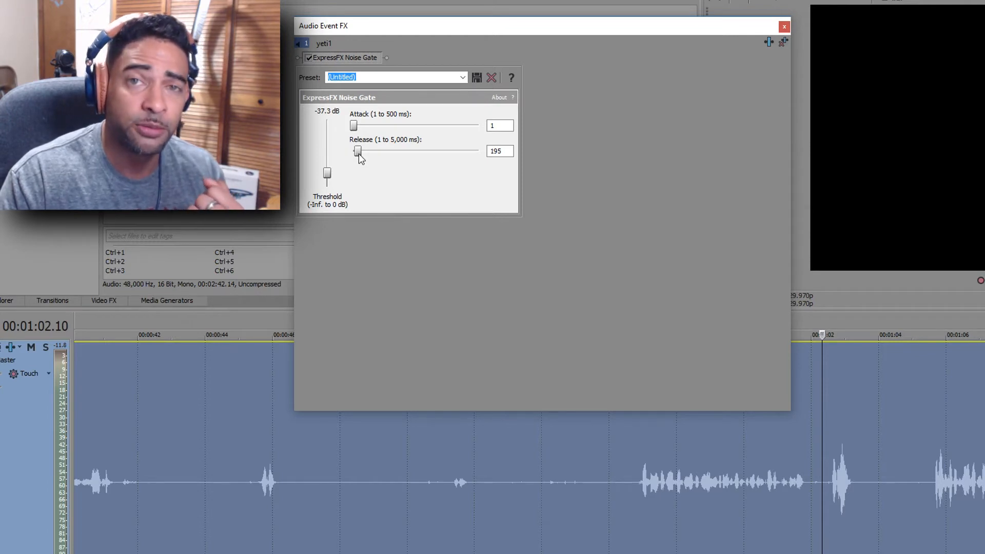
{"action": "left_click", "coordinate": [928, 477]}
{"action": "key", "text": "space"}
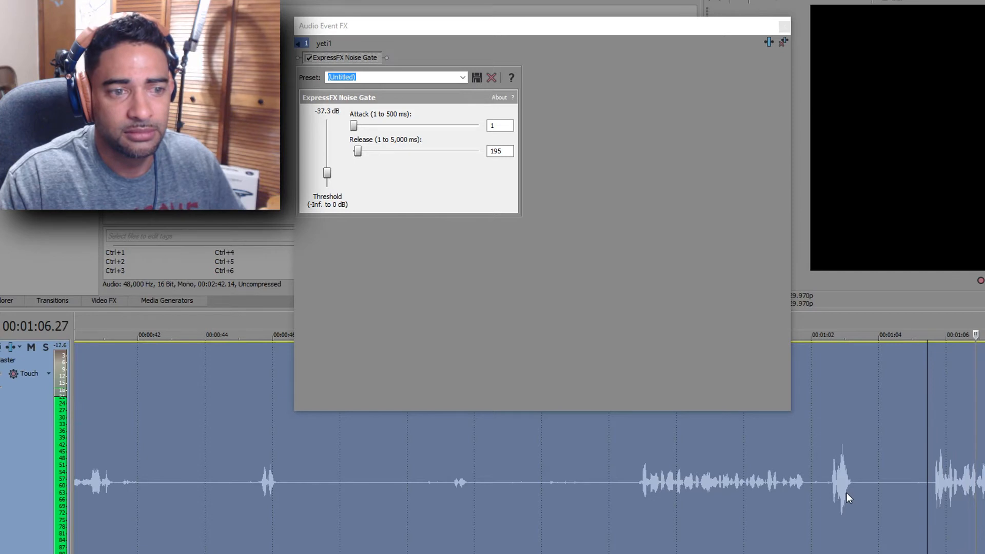
{"action": "left_click", "coordinate": [836, 478]}
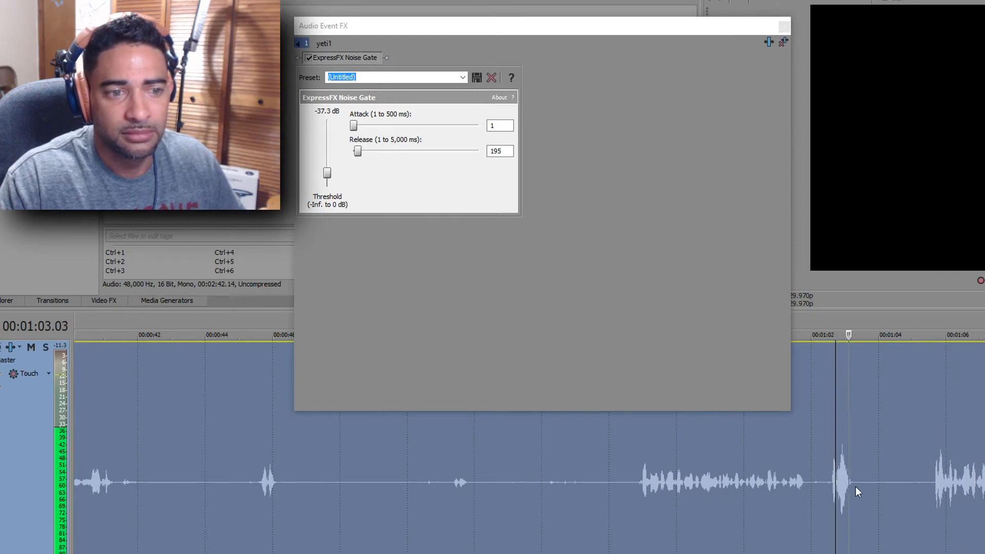
{"action": "key", "text": "space"}
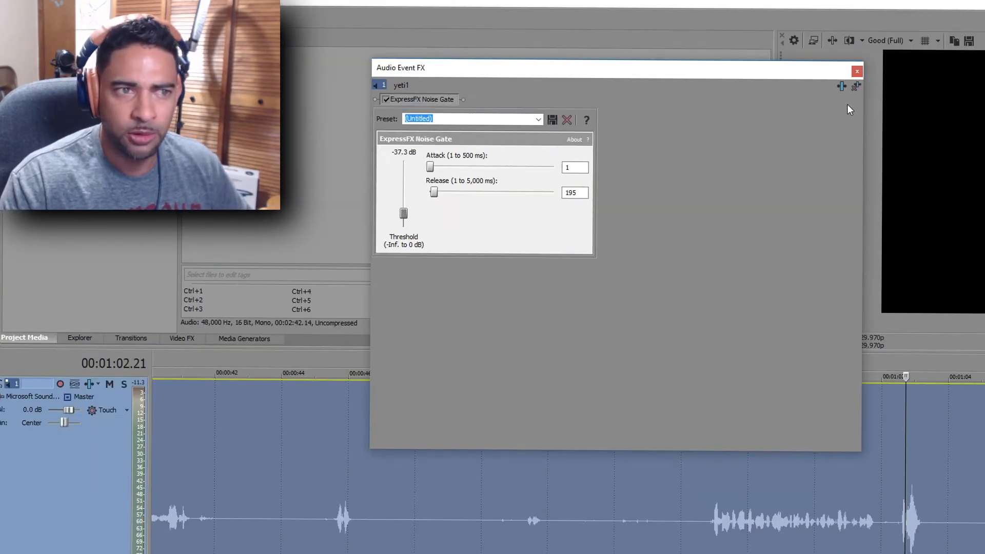
Add the ExpressFX Equalization effect to the yeti1 event's chain after the noise gate
{"action": "left_click", "coordinate": [769, 42]}
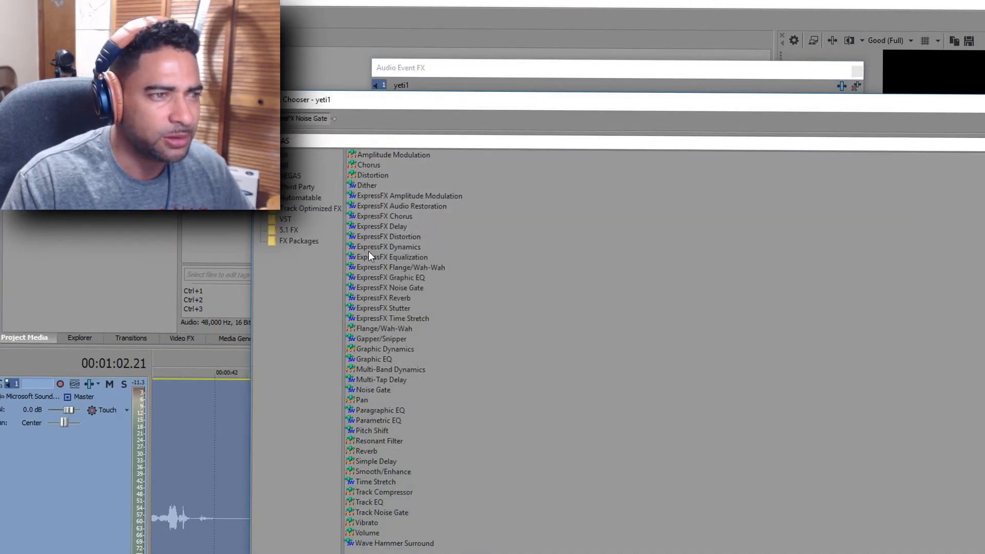
{"action": "left_click", "coordinate": [388, 259]}
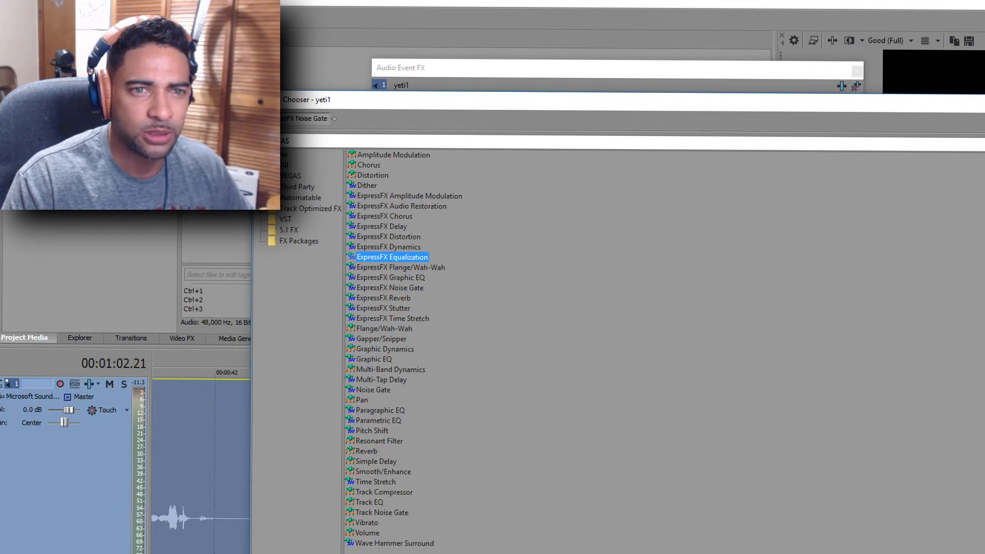
{"action": "double_click", "coordinate": [392, 257]}
{"action": "key", "text": "Return"}
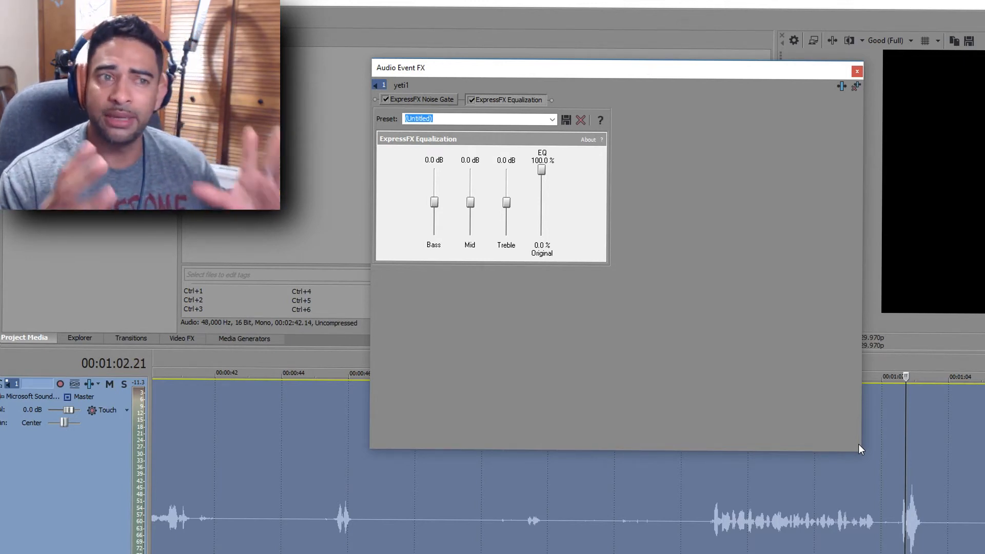
Add ExpressFX Graphic EQ to the yeti1 event's chain to view its frequency bands, and remove it again
{"action": "left_click", "coordinate": [842, 87]}
{"action": "left_click", "coordinate": [412, 280]}
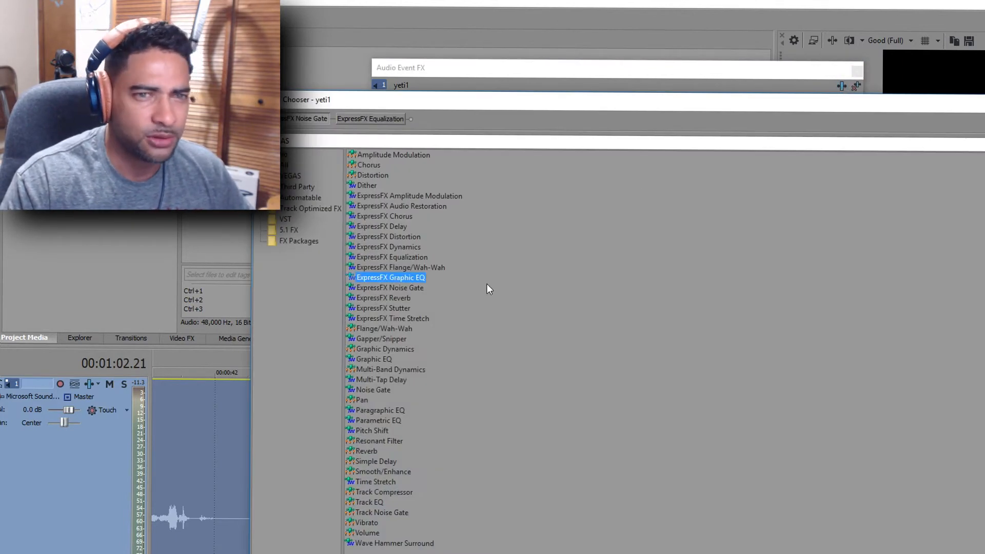
{"action": "key", "text": "Return"}
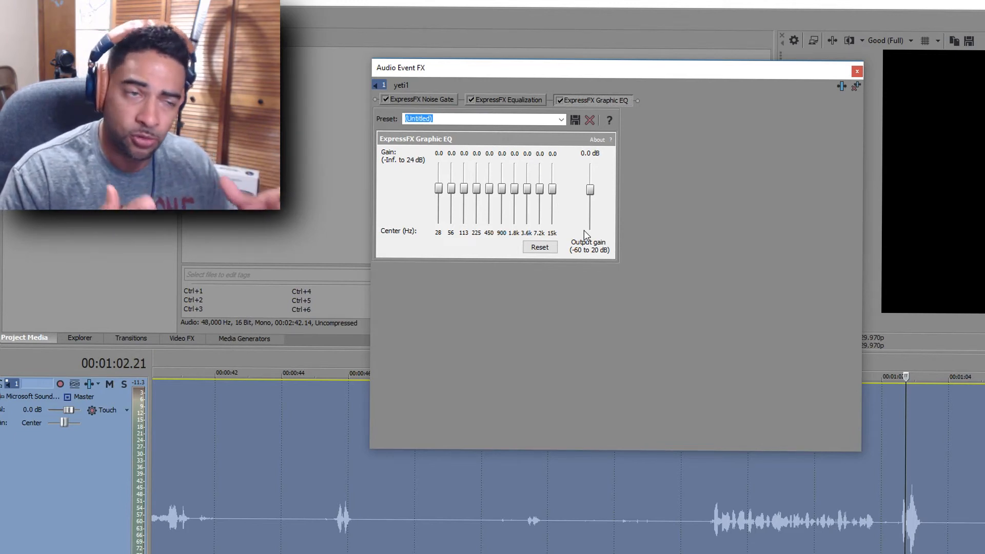
{"action": "left_click", "coordinate": [856, 87]}
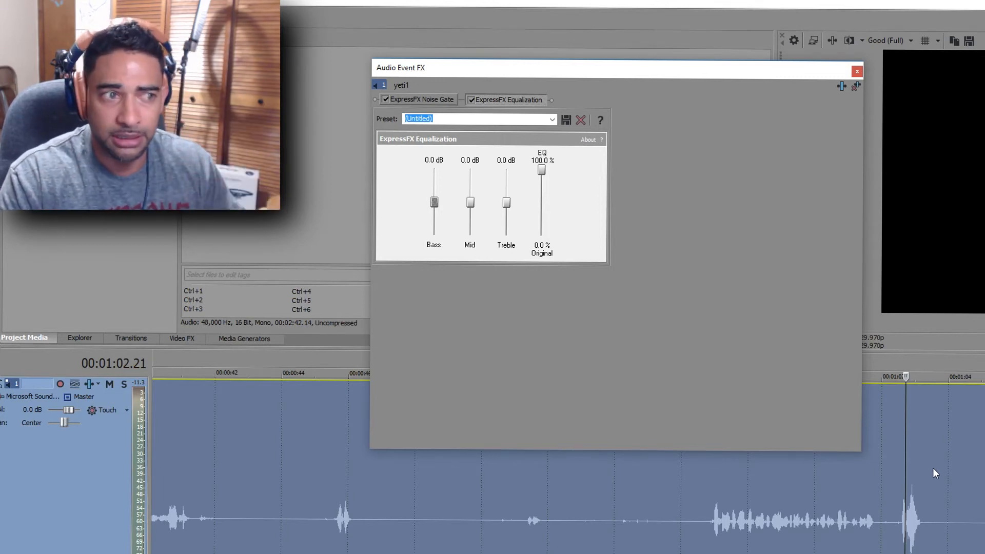
Try boosting the equalizer's bass to 25.0 dB and play back the speech from about 1:05
{"action": "left_click_drag", "start_coordinate": [434, 206], "coordinate": [434, 147]}
{"action": "left_click", "coordinate": [983, 498]}
{"action": "key", "text": "space"}
{"action": "key", "text": "space"}
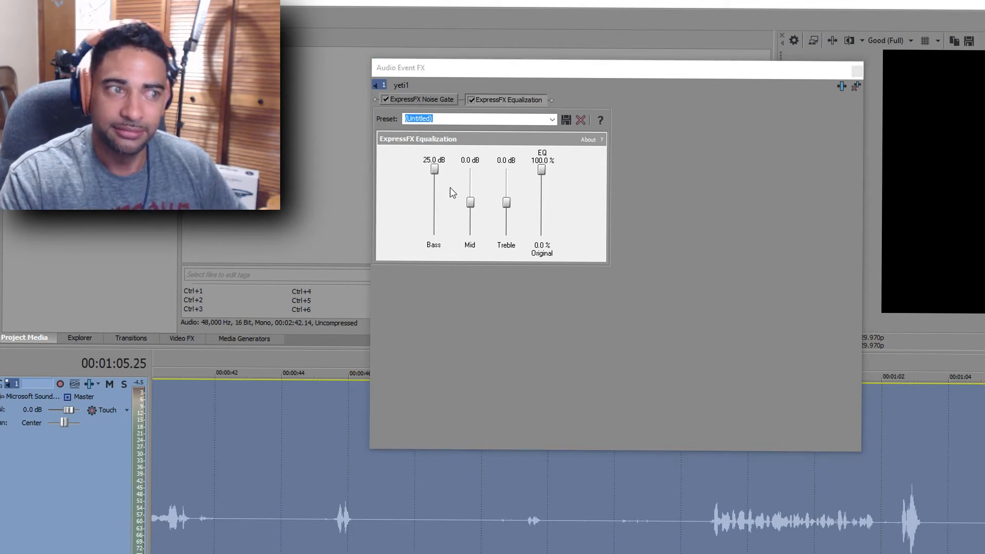
Try cutting the equalizer's mid and treble to -25.0 dB each while playing back the speech from about 1:05
{"action": "left_click_drag", "start_coordinate": [470, 202], "coordinate": [470, 236]}
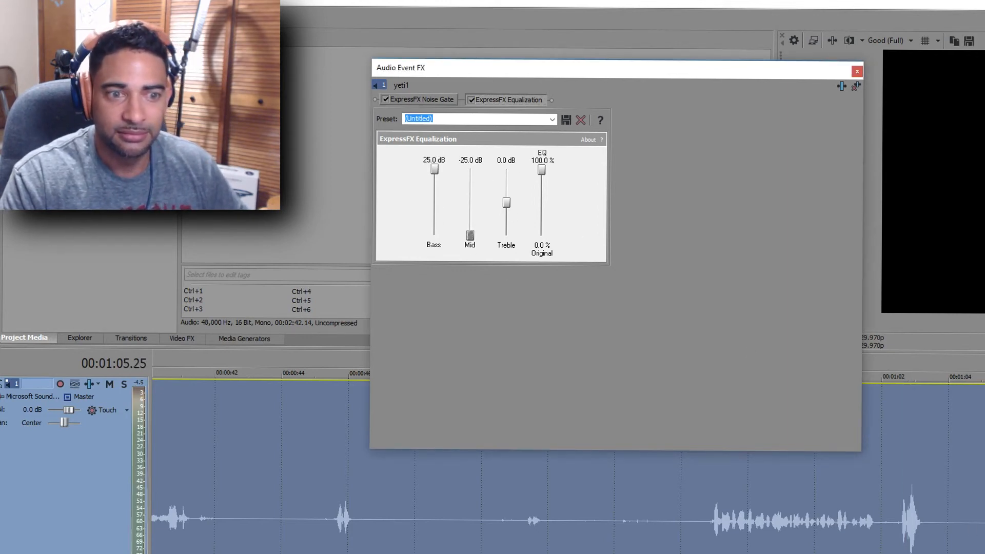
{"action": "key", "text": "space"}
{"action": "left_click_drag", "start_coordinate": [507, 203], "coordinate": [507, 237]}
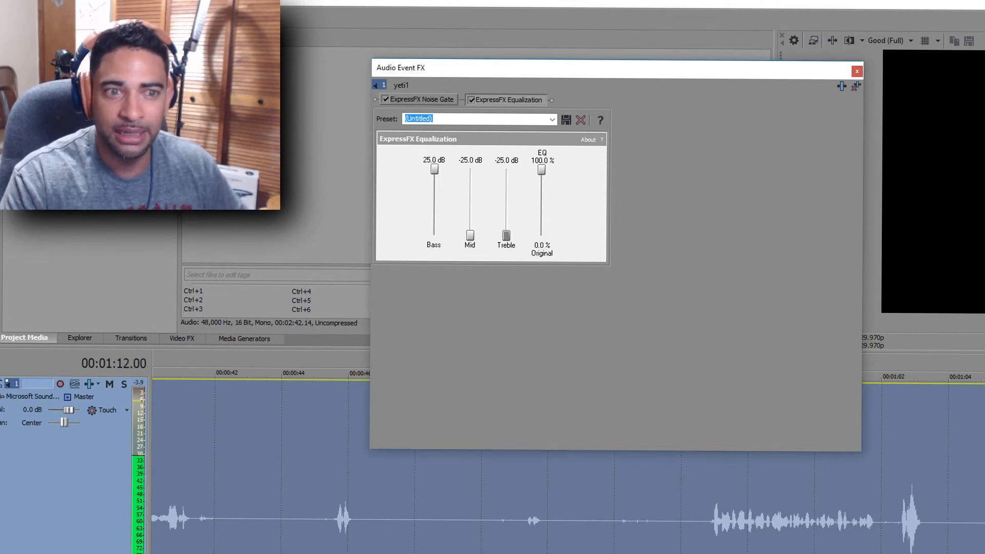
{"action": "key", "text": "space"}
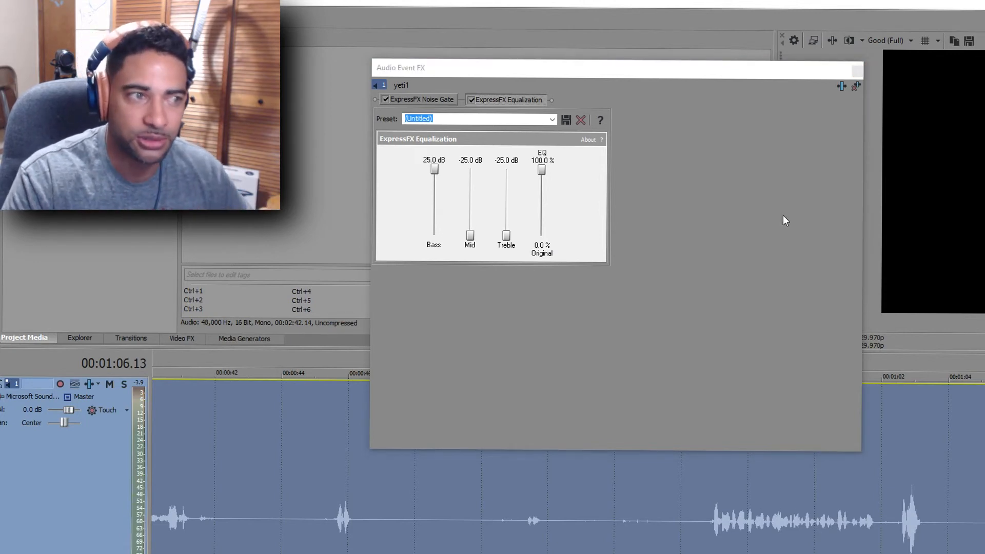
Set the equalizer to 0.5 dB bass, 0.8 dB mid and 2.9 dB treble, and audition the speech from about 1:05
{"action": "left_click_drag", "start_coordinate": [434, 170], "coordinate": [430, 201]}
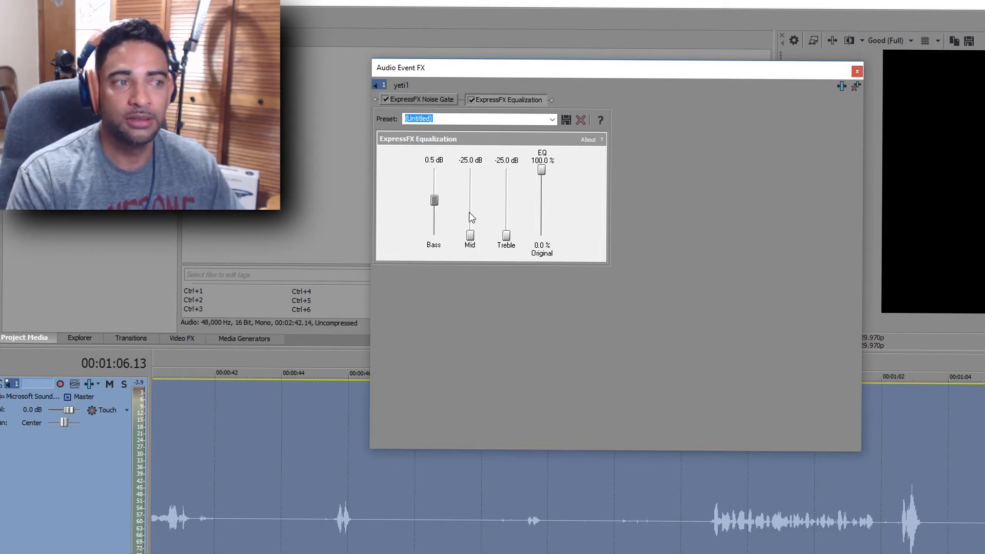
{"action": "left_click_drag", "start_coordinate": [470, 237], "coordinate": [470, 200]}
{"action": "left_click_drag", "start_coordinate": [507, 236], "coordinate": [513, 192]}
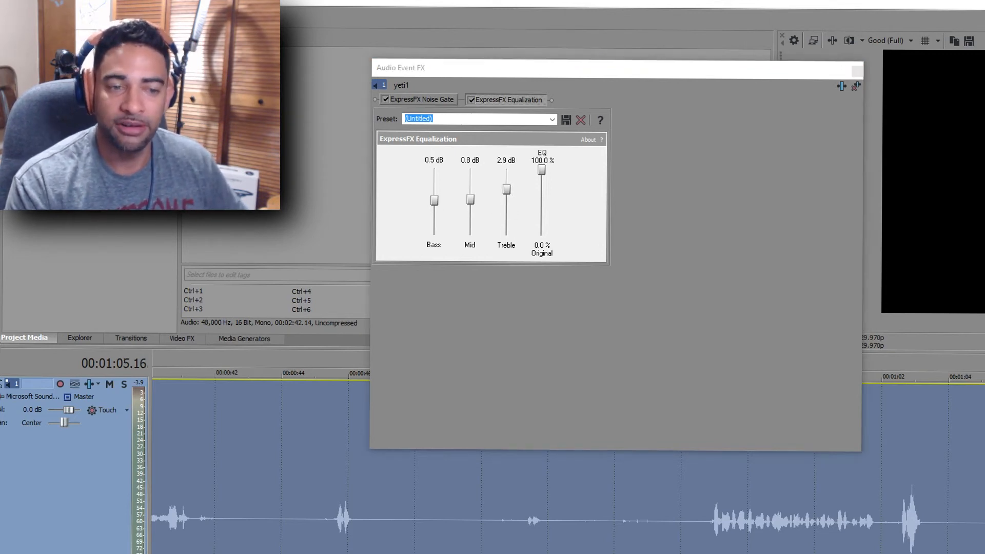
{"action": "key", "text": "space"}
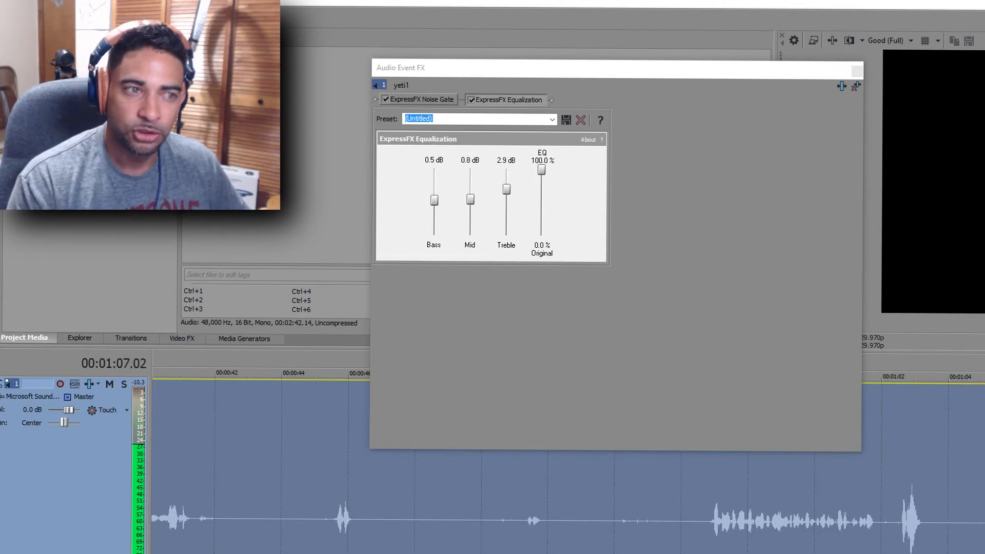
{"action": "key", "text": "space"}
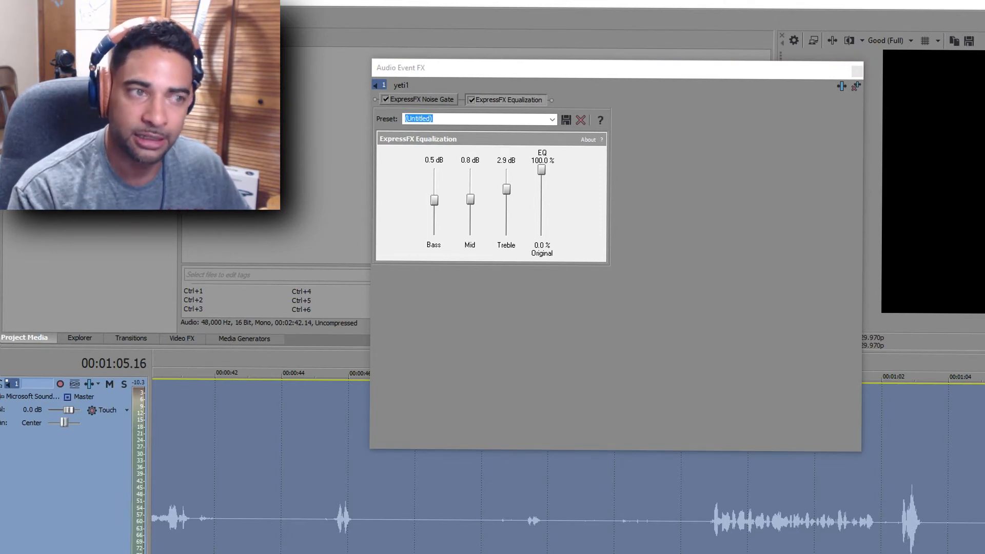
Lower the equalizer's bass to -1.9 dB and audition the speech from about 1:05
{"action": "left_click", "coordinate": [444, 203]}
{"action": "left_click_drag", "start_coordinate": [437, 203], "coordinate": [437, 222]}
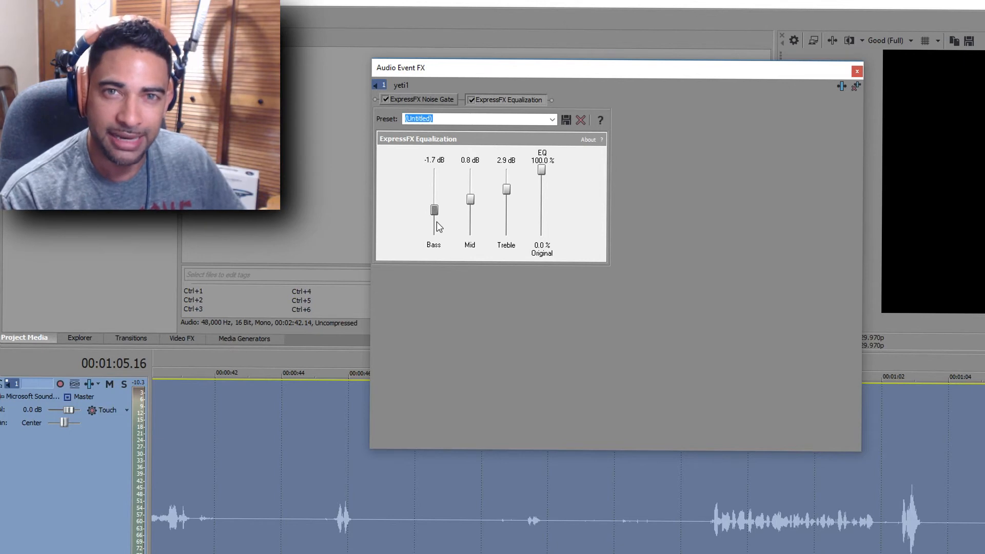
{"action": "left_click_drag", "start_coordinate": [436, 212], "coordinate": [439, 216]}
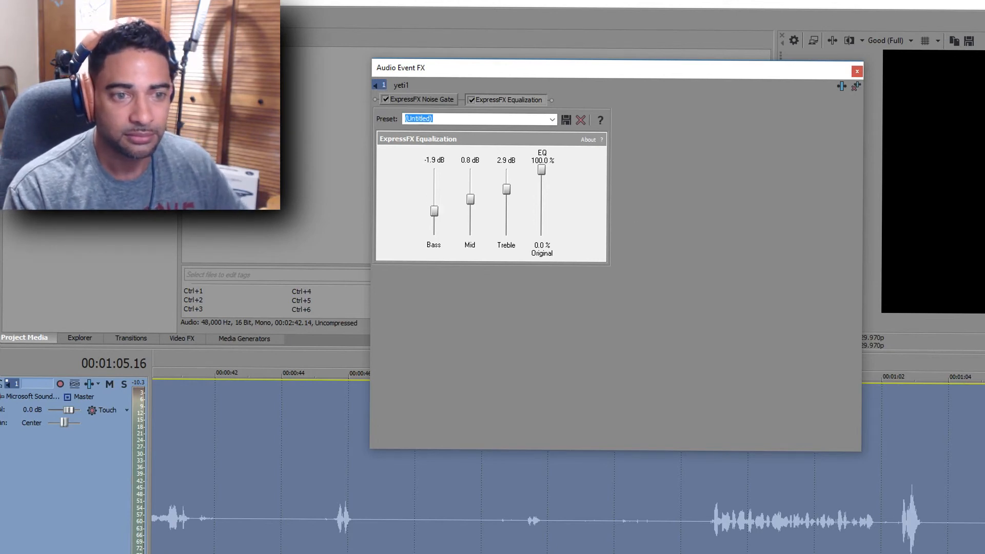
{"action": "key", "text": "space"}
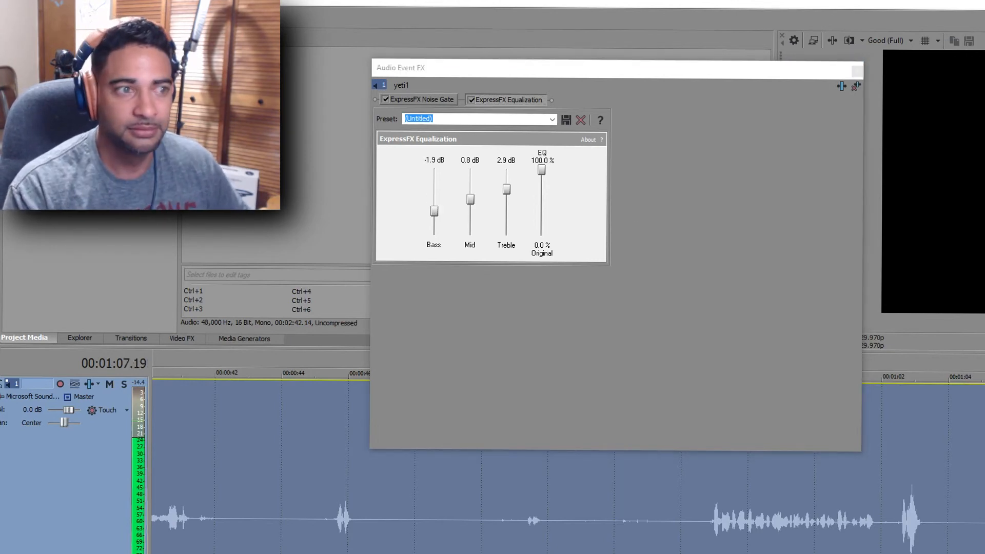
{"action": "key", "text": "space"}
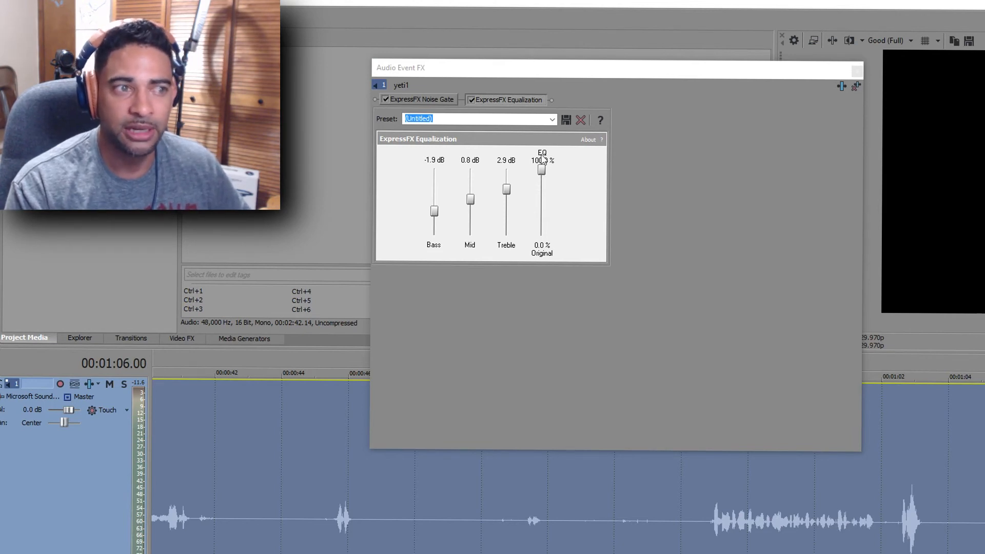
Compare the original and equalized sound by switching the EQ mix to 0.0 % and back to 100.0 % around playback from about 1:06
{"action": "left_click_drag", "start_coordinate": [542, 170], "coordinate": [535, 312]}
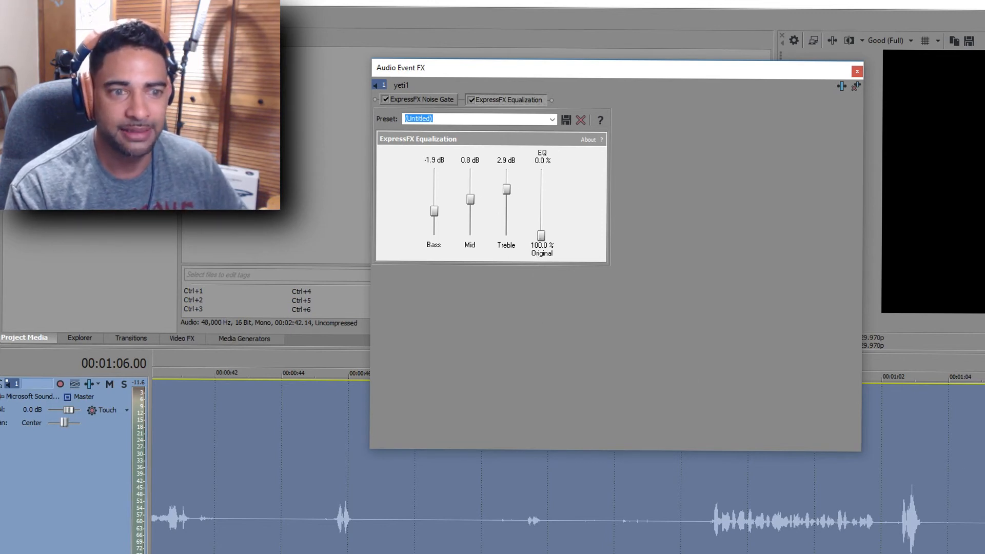
{"action": "key", "text": "space"}
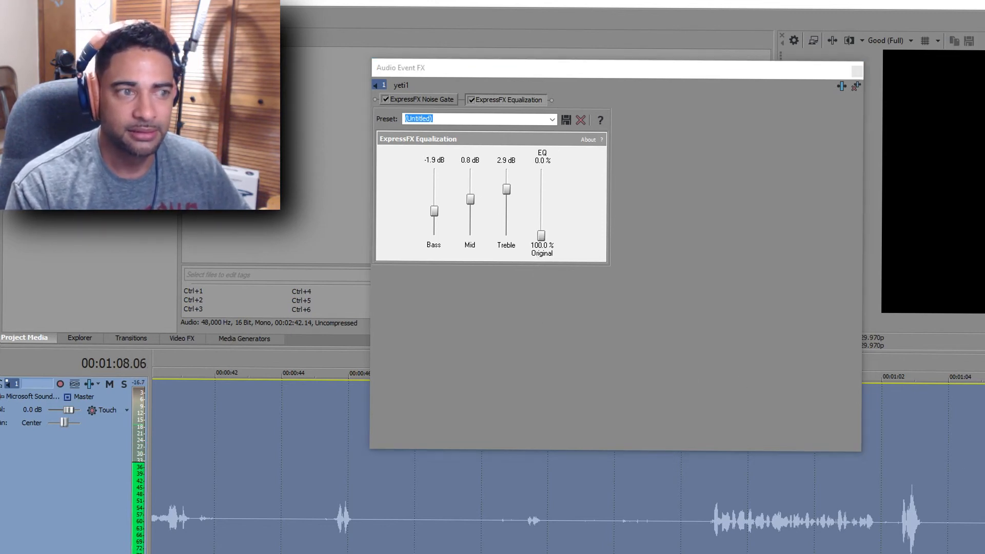
{"action": "left_click_drag", "start_coordinate": [541, 236], "coordinate": [543, 168]}
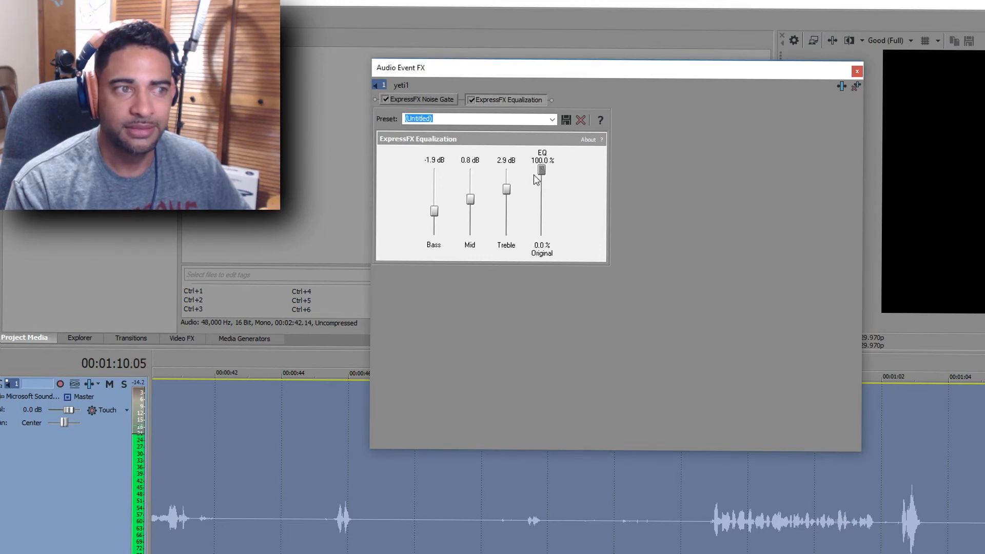
{"action": "key", "text": "space"}
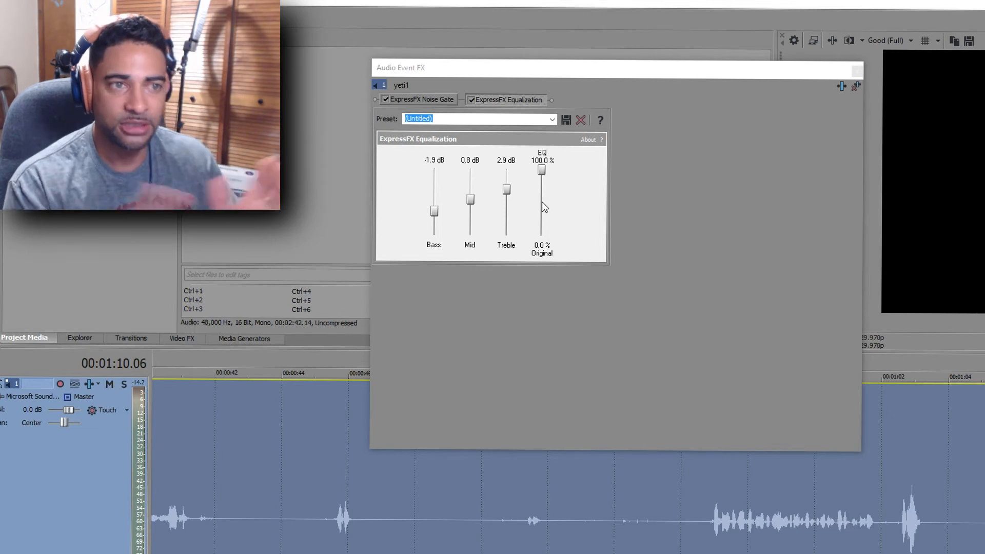
Add the ExpressFX Dynamics effect to the yeti1 event's chain after the equalization
{"action": "left_click", "coordinate": [842, 86]}
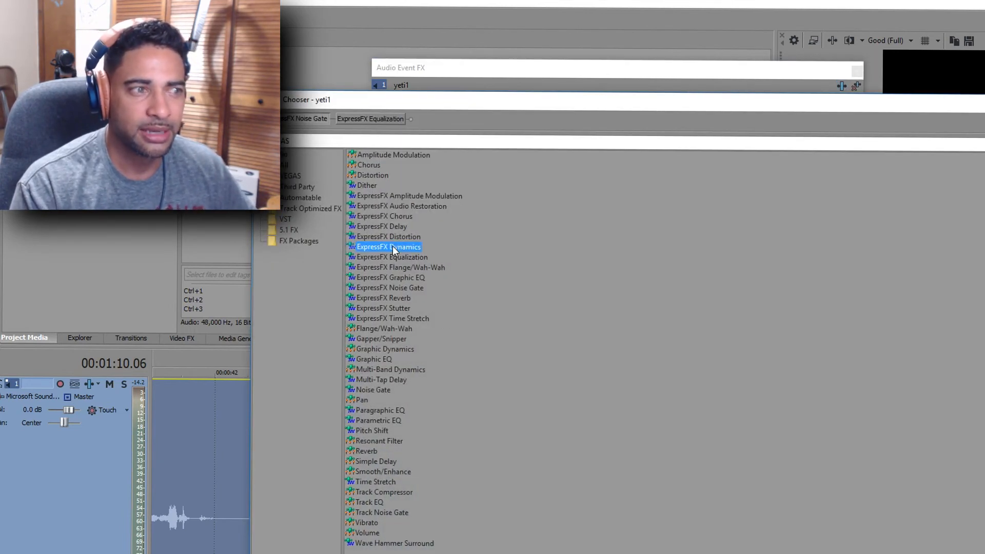
{"action": "key", "text": "Return"}
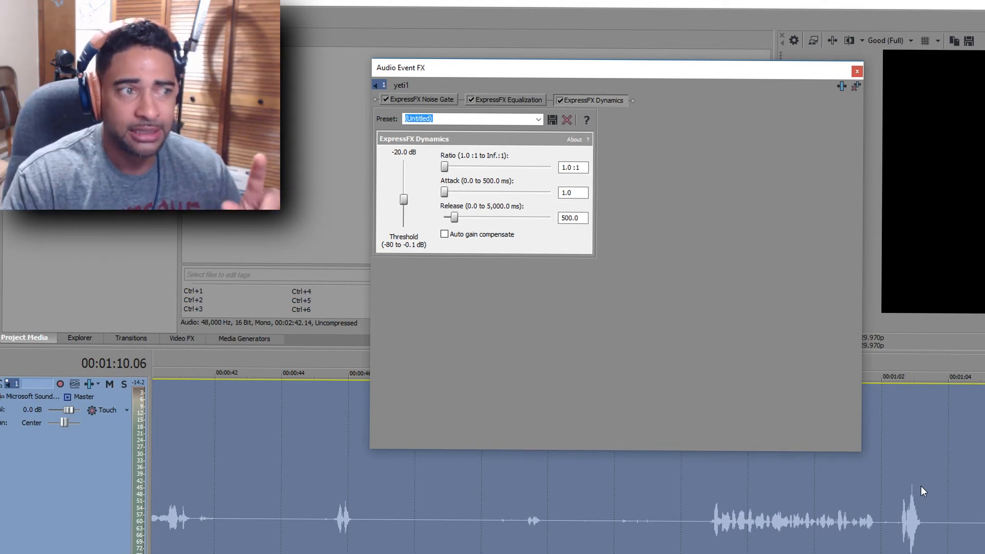
{"action": "left_click", "coordinate": [403, 201]}
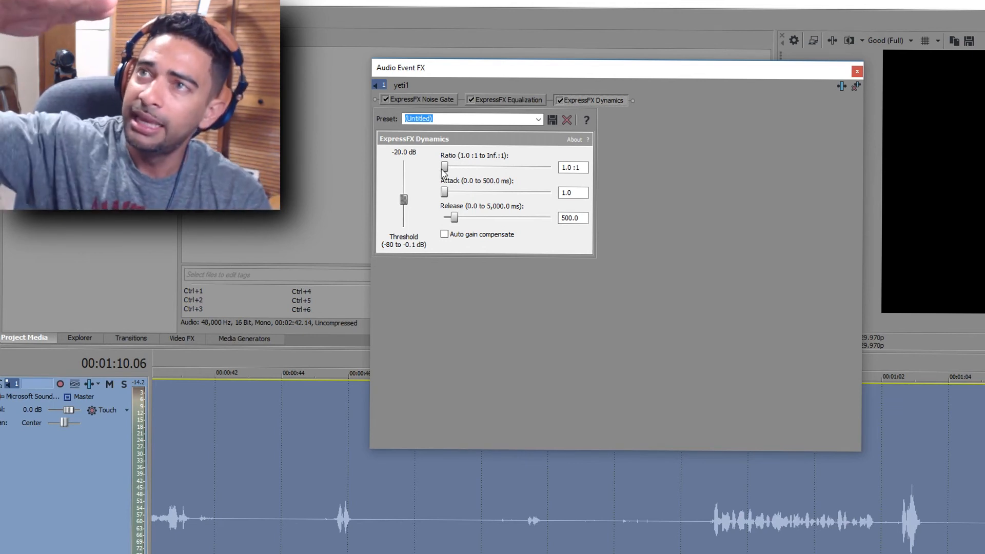
Try a Dynamics ratio of 5.2:1 with a threshold of -4.7 dB and play back the speech
{"action": "left_click_drag", "start_coordinate": [444, 173], "coordinate": [482, 169]}
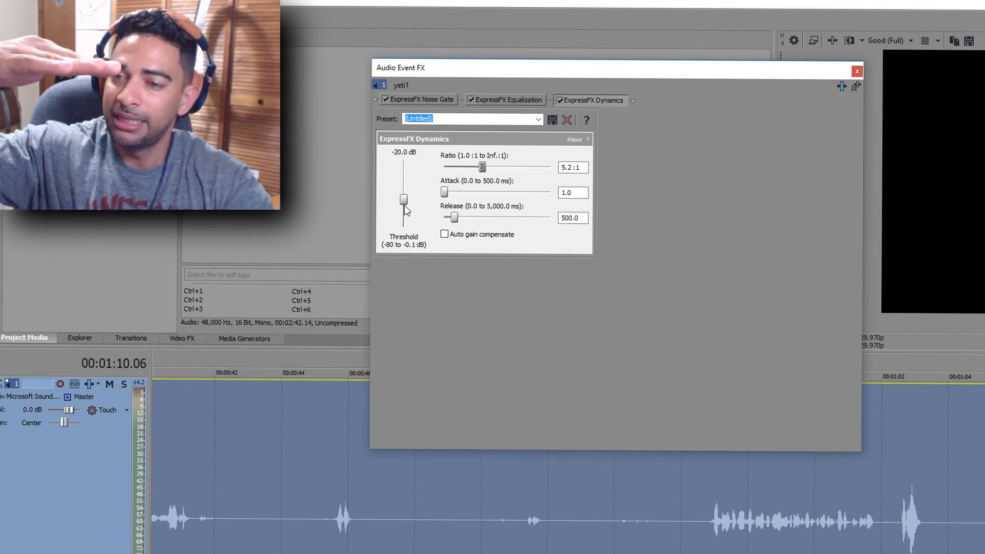
{"action": "left_click_drag", "start_coordinate": [405, 206], "coordinate": [408, 182]}
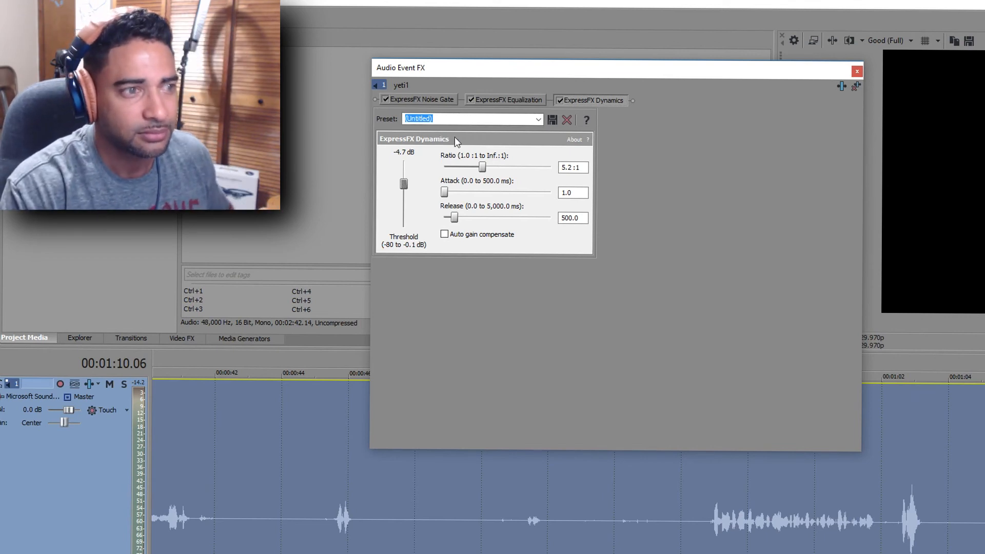
{"action": "scroll", "coordinate": [898, 457], "scroll_direction": "down", "scroll_amount": 3}
{"action": "key", "text": "space"}
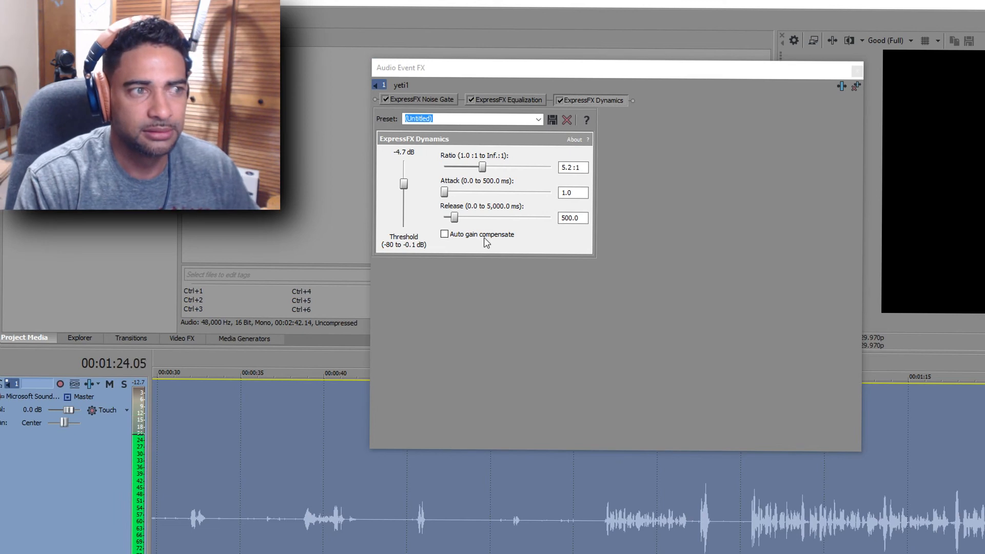
Reset the Dynamics ratio to 1.0:1 and lower the threshold to -30.2 dB
{"action": "mouse_move", "coordinate": [404, 185]}
{"action": "left_mouse_down"}
{"action": "mouse_move", "coordinate": [405, 238]}
{"action": "mouse_move", "coordinate": [410, 163]}
{"action": "mouse_move", "coordinate": [403, 205]}
{"action": "mouse_move", "coordinate": [404, 189]}
{"action": "left_mouse_up"}
{"action": "left_click_drag", "start_coordinate": [482, 168], "coordinate": [404, 203]}
{"action": "key", "text": "alt+Tab"}
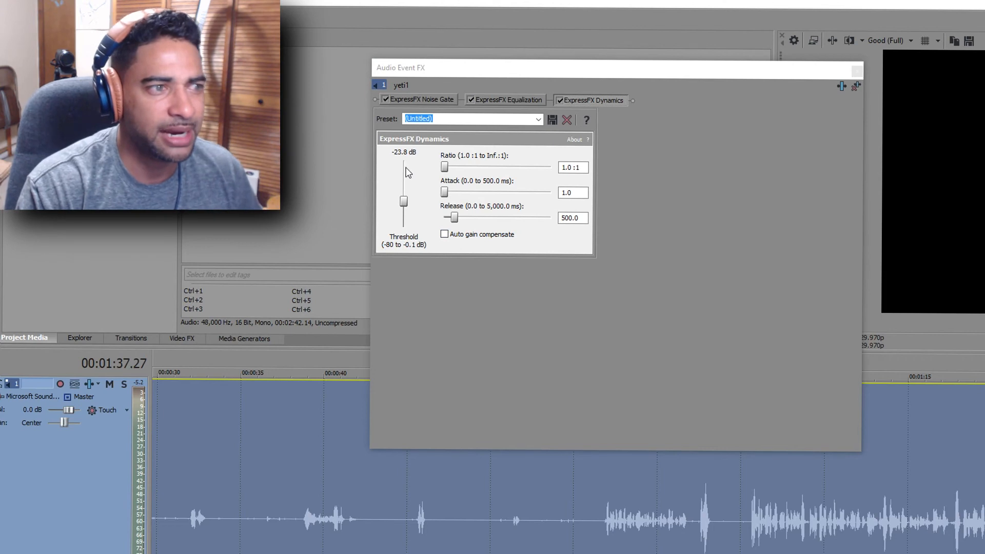
{"action": "left_click_drag", "start_coordinate": [406, 210], "coordinate": [408, 216]}
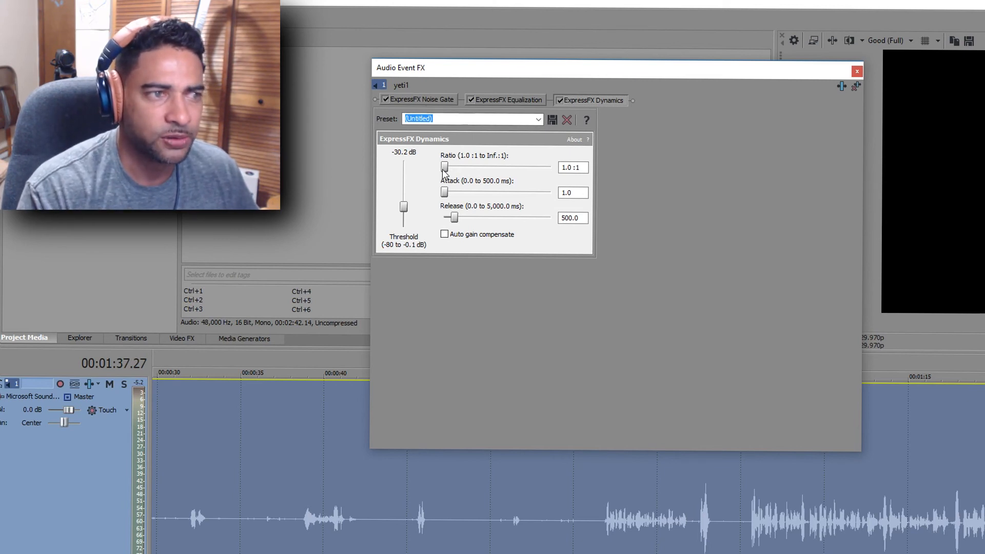
Raise the Dynamics ratio to 44.6:1 and play back the speech from about 1:37 to check the compression on the output meter
{"action": "left_click_drag", "start_coordinate": [446, 167], "coordinate": [545, 169]}
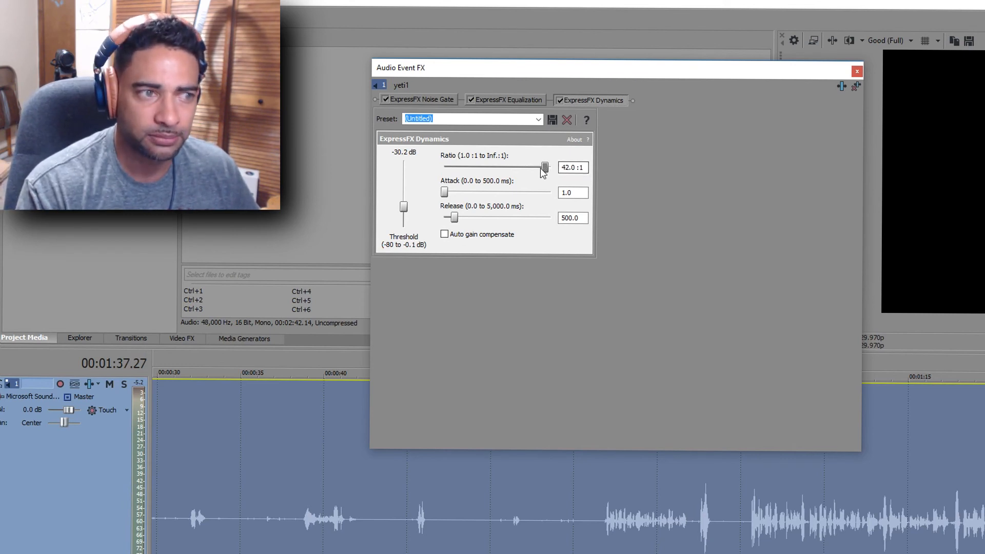
{"action": "left_click_drag", "start_coordinate": [543, 171], "coordinate": [431, 185]}
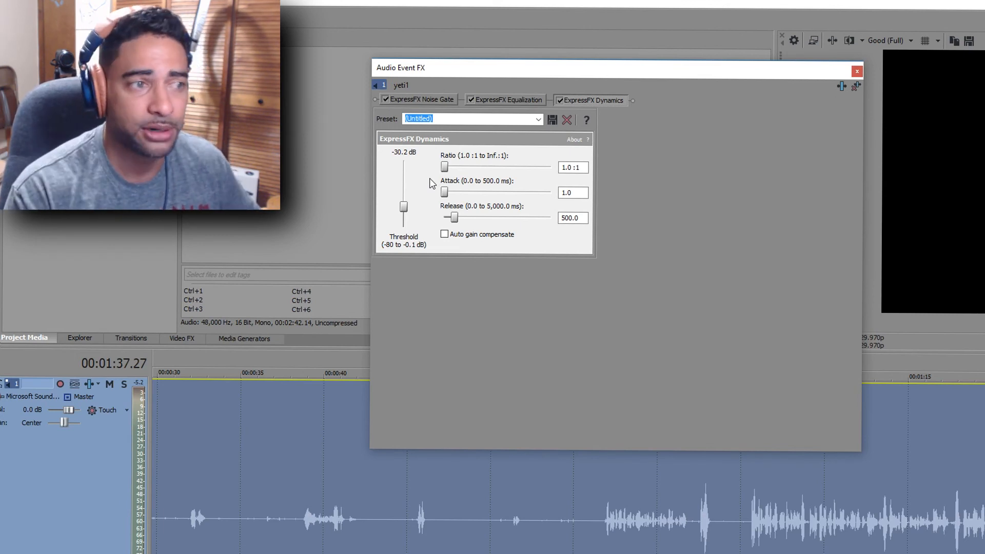
{"action": "left_click_drag", "start_coordinate": [445, 167], "coordinate": [546, 168]}
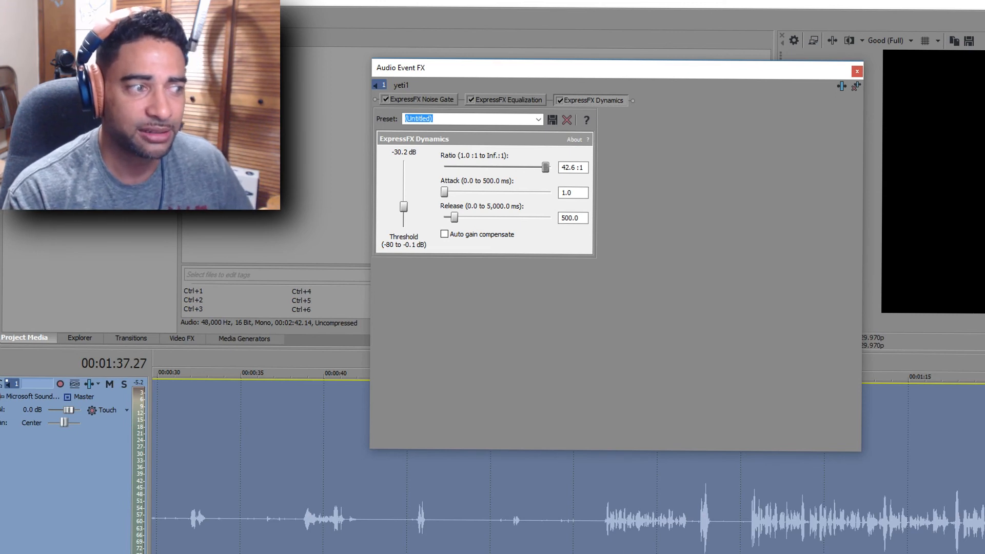
{"action": "key", "text": "space"}
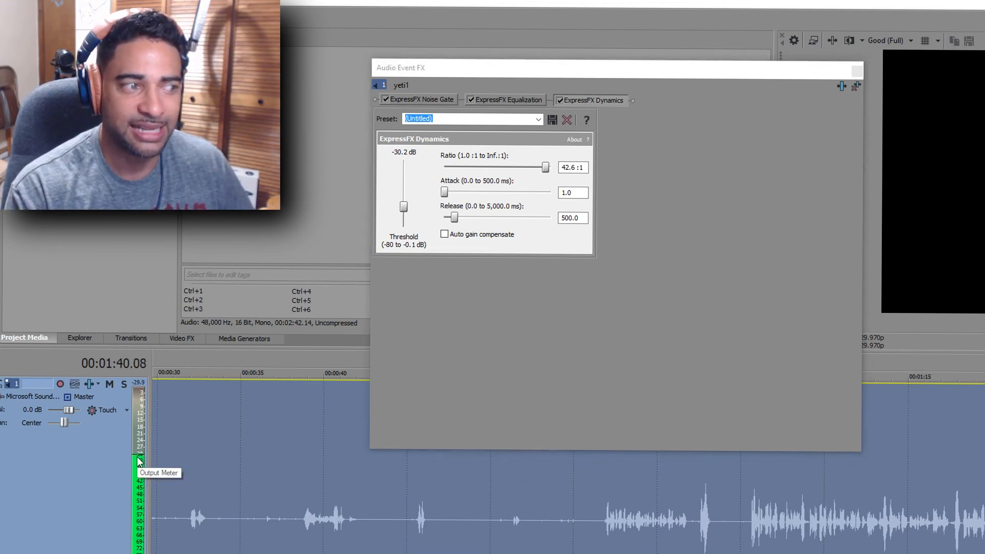
{"action": "left_click_drag", "start_coordinate": [546, 167], "coordinate": [548, 169]}
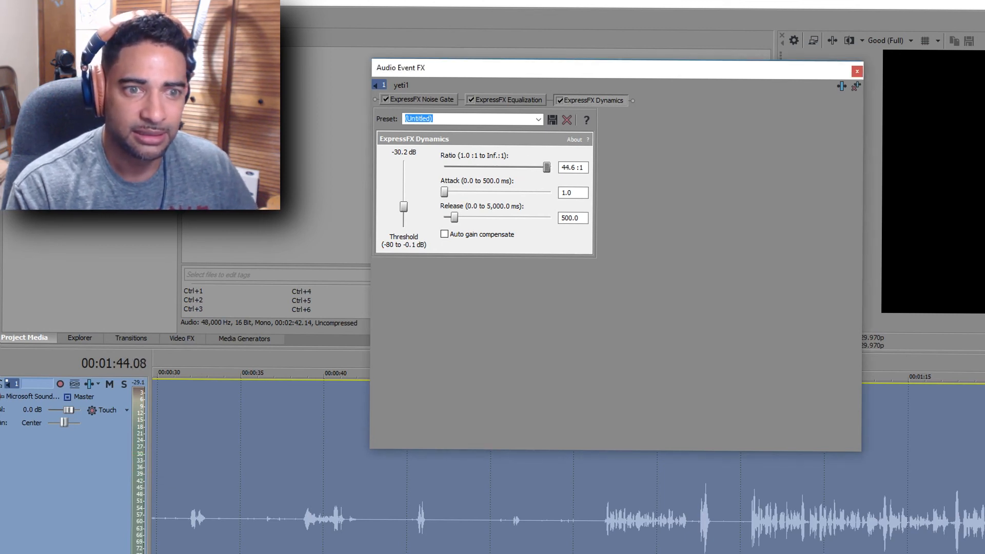
Stop playback, raise the Dynamics threshold to -20.3 dB and reduce the ratio to 3.0:1
{"action": "key", "text": "space"}
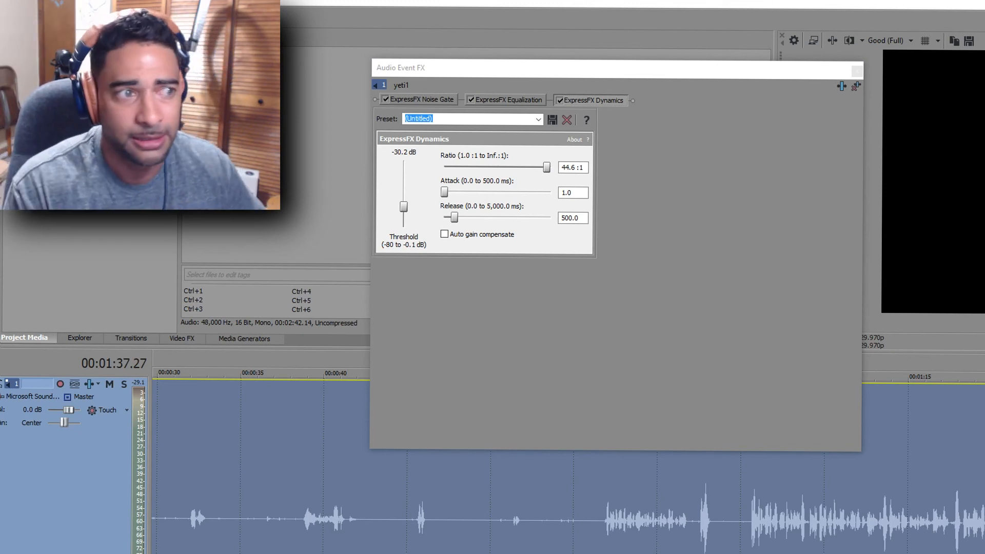
{"action": "left_click_drag", "start_coordinate": [404, 208], "coordinate": [405, 199]}
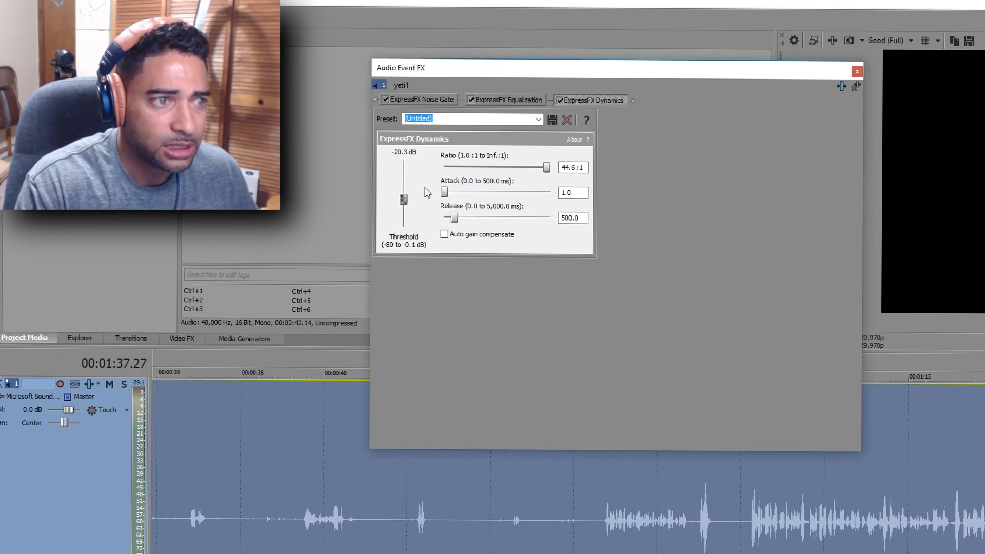
{"action": "left_click_drag", "start_coordinate": [546, 169], "coordinate": [467, 170]}
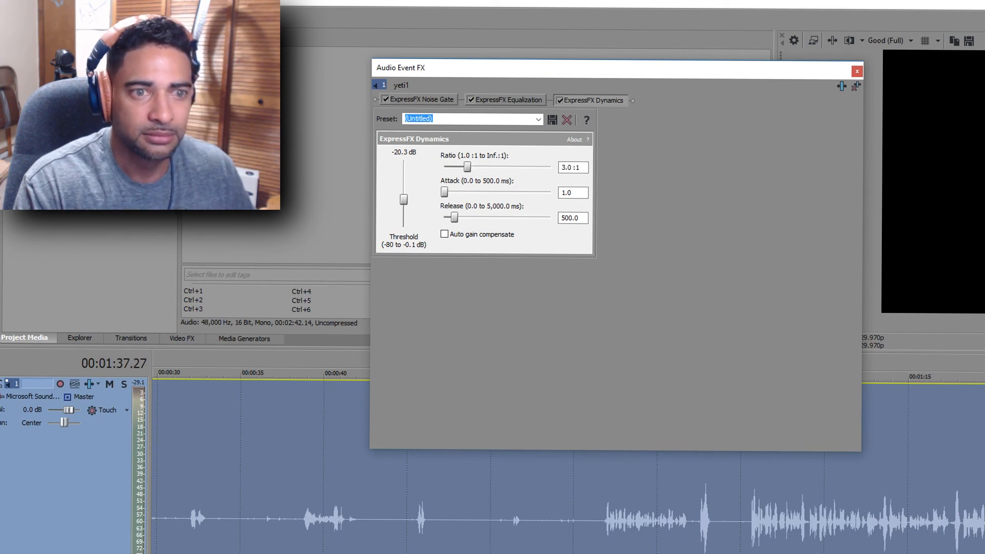
Play back the speech with the new compression settings, moving the playback position to about 1:06
{"action": "key", "text": "space"}
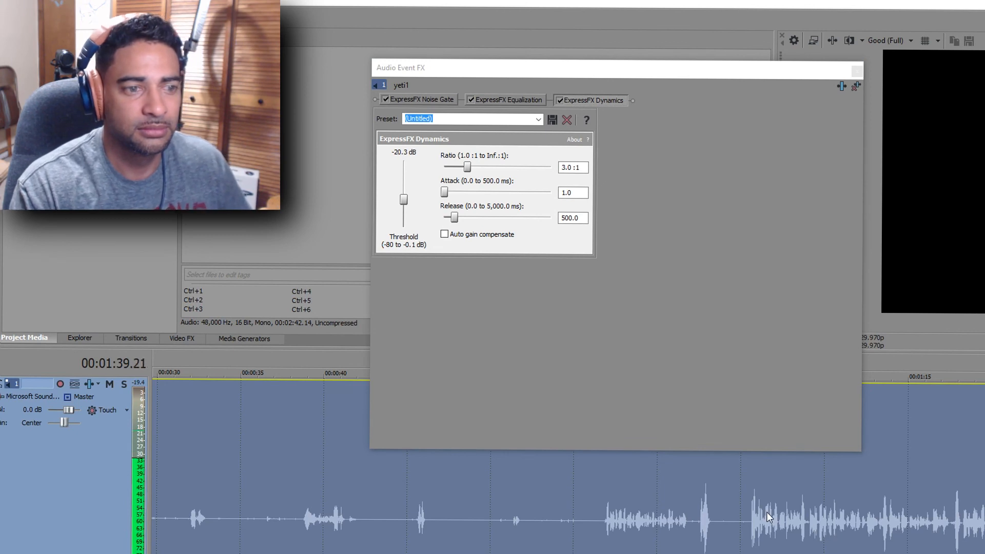
{"action": "left_click", "coordinate": [766, 513]}
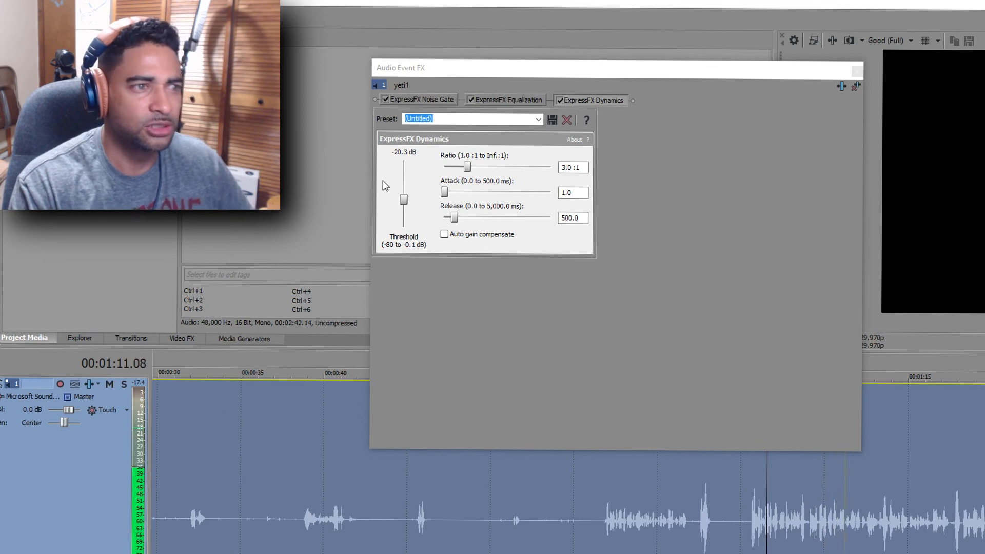
{"action": "key", "text": "space"}
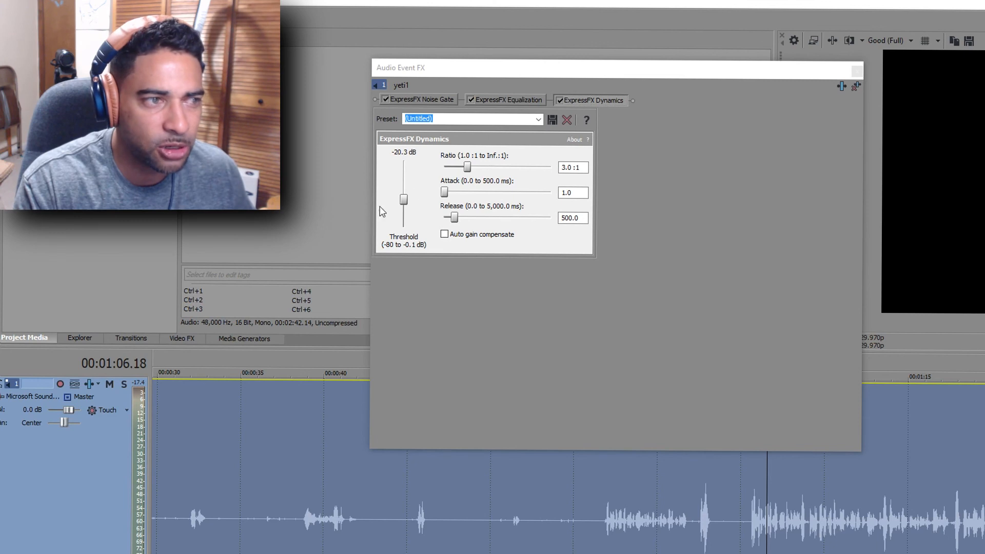
Audition the speech from about 1:06 with the Dynamics threshold at -17.0 dB and raise it further to -14.7 dB
{"action": "left_click_drag", "start_coordinate": [404, 200], "coordinate": [405, 197]}
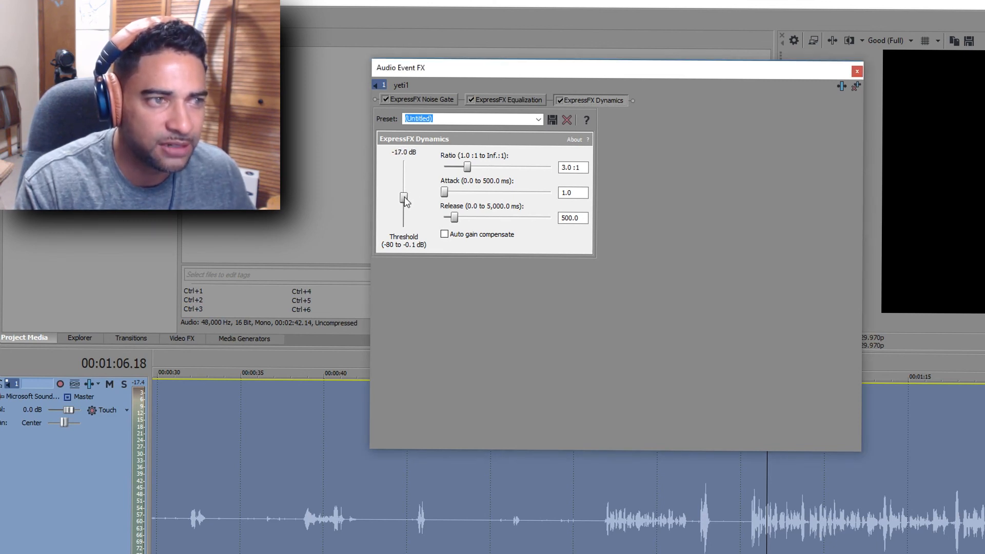
{"action": "key", "text": "space"}
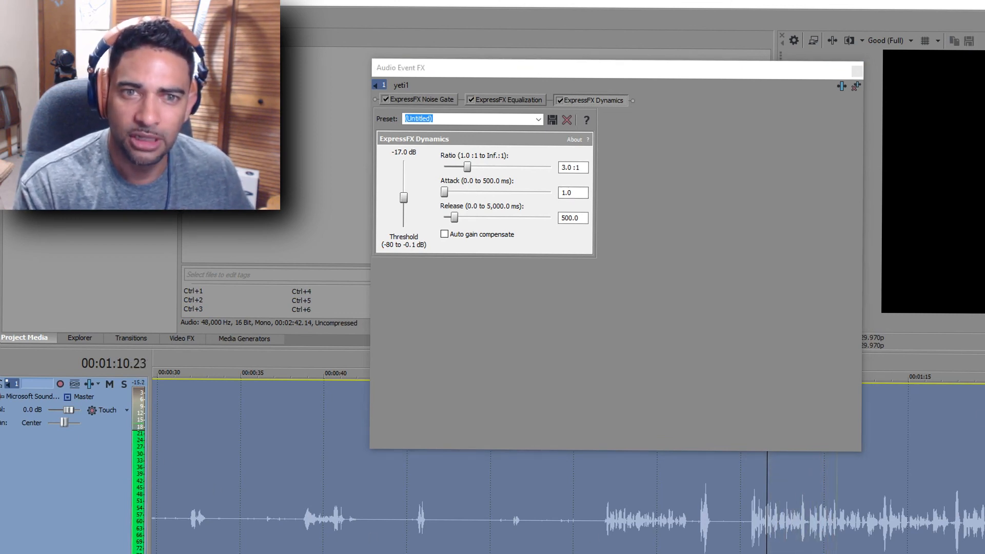
{"action": "key", "text": "space"}
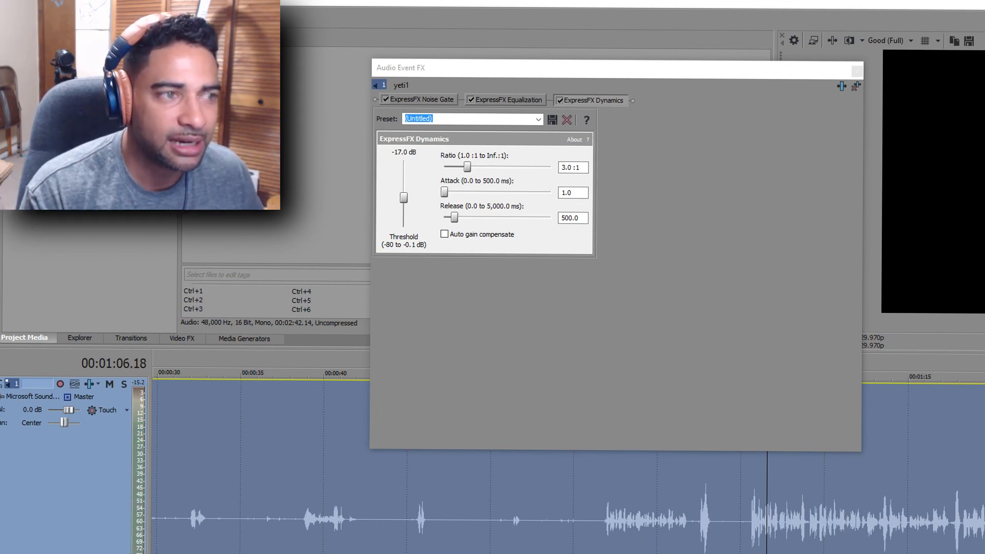
{"action": "left_click_drag", "start_coordinate": [409, 199], "coordinate": [409, 197]}
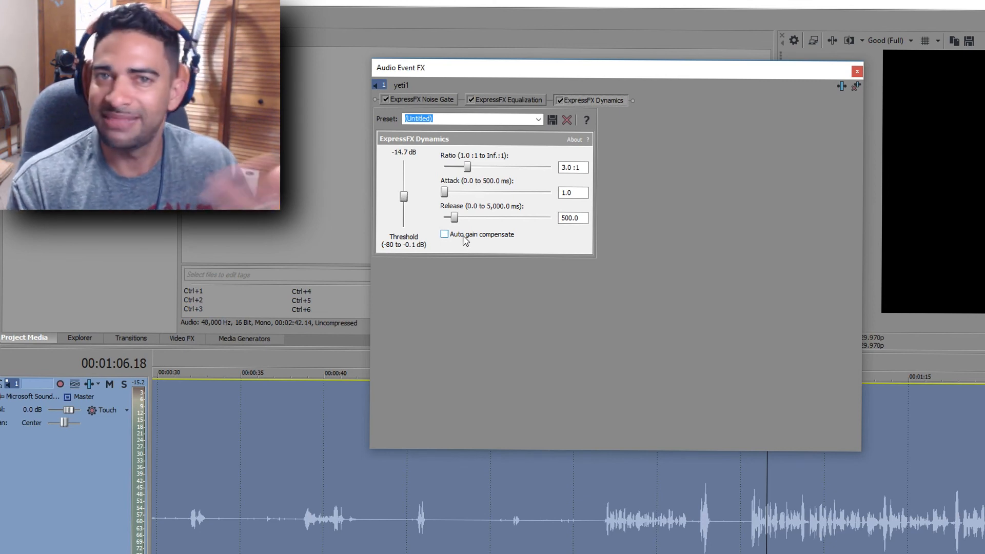